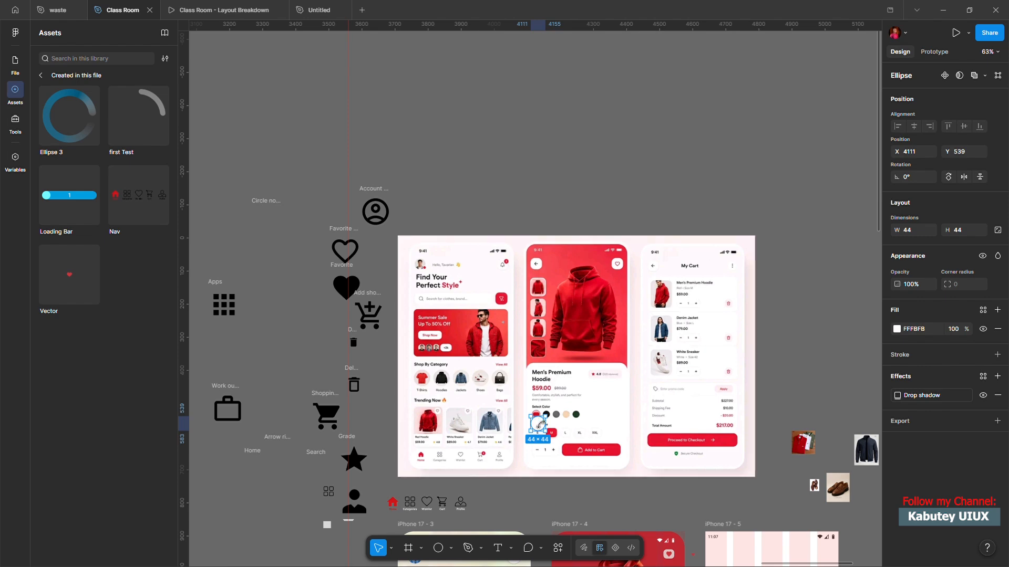
Move the white circle onto the black Select Color swatch of the hoodie screen and resize it to 23 × 23.
scroll(536, 426, "up", 10)
left_click_drag(528, 449, 639, 369)
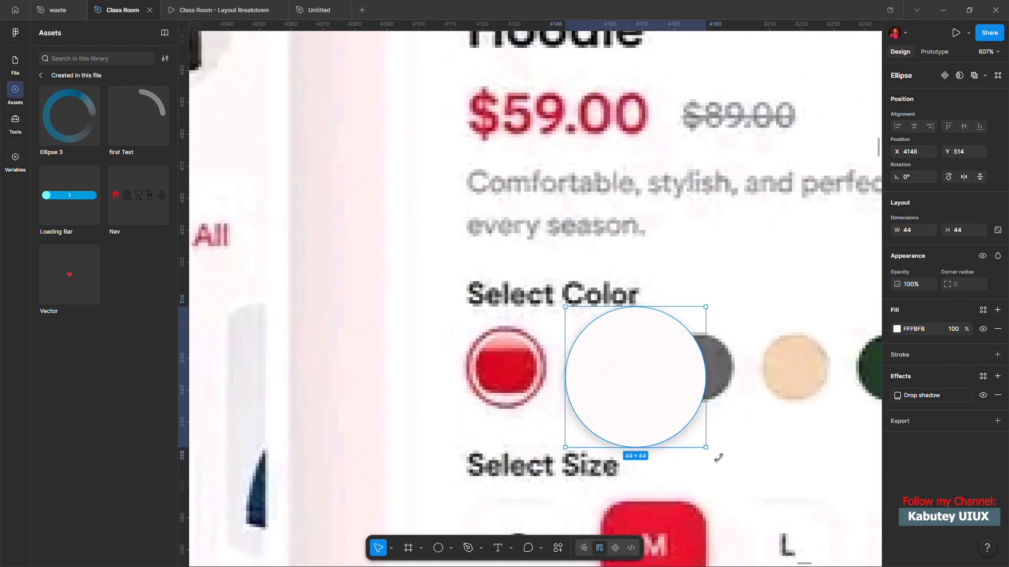
left_click_drag(708, 451, 636, 381)
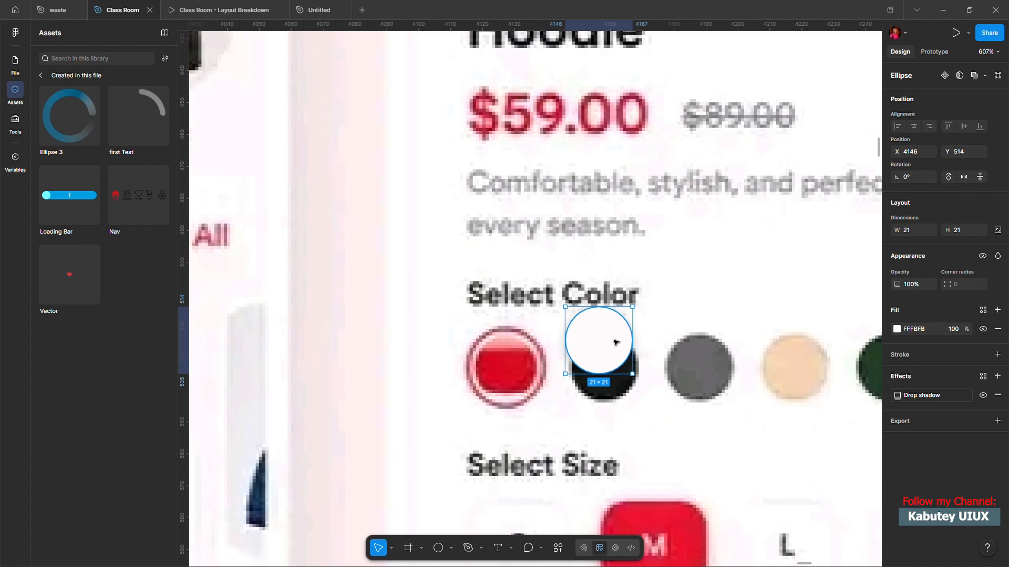
left_click_drag(614, 342, 612, 370)
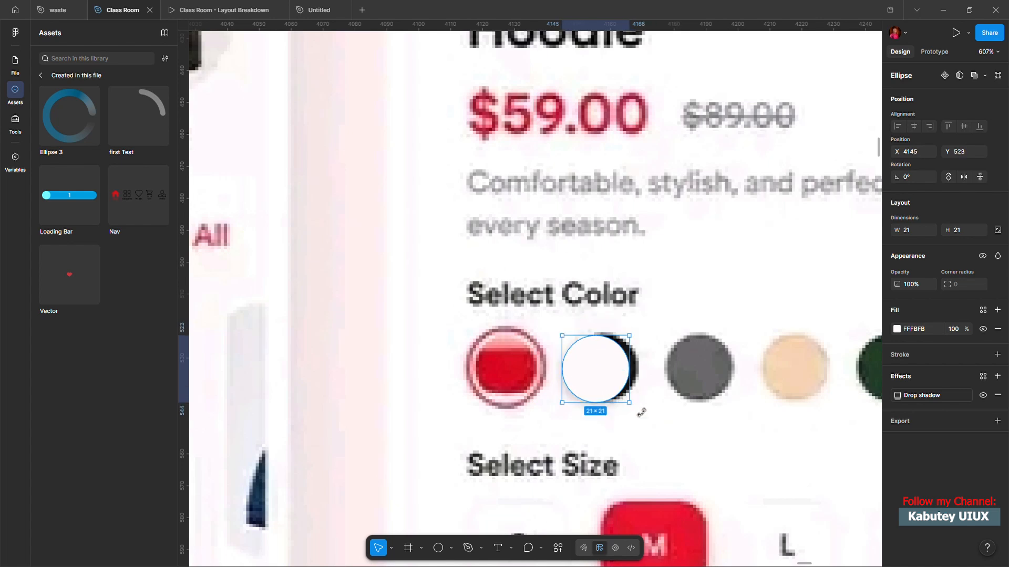
left_click_drag(636, 409, 618, 396)
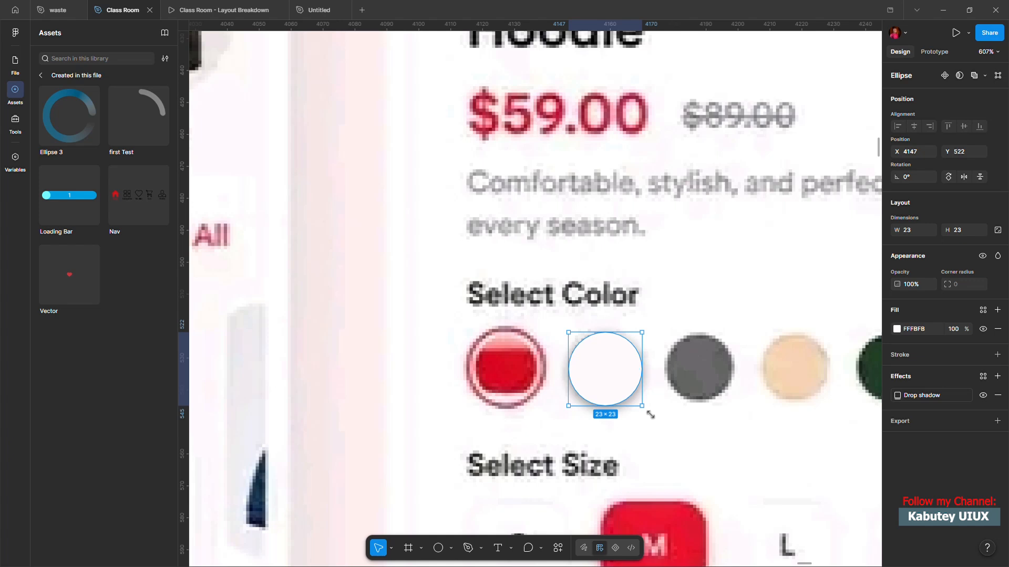
Build a 27 × 27 circle behind a concentric 23 × 23 one, and fill the inner circle with DD0922 sampled from the red swatch.
left_click_drag(649, 415, 656, 416)
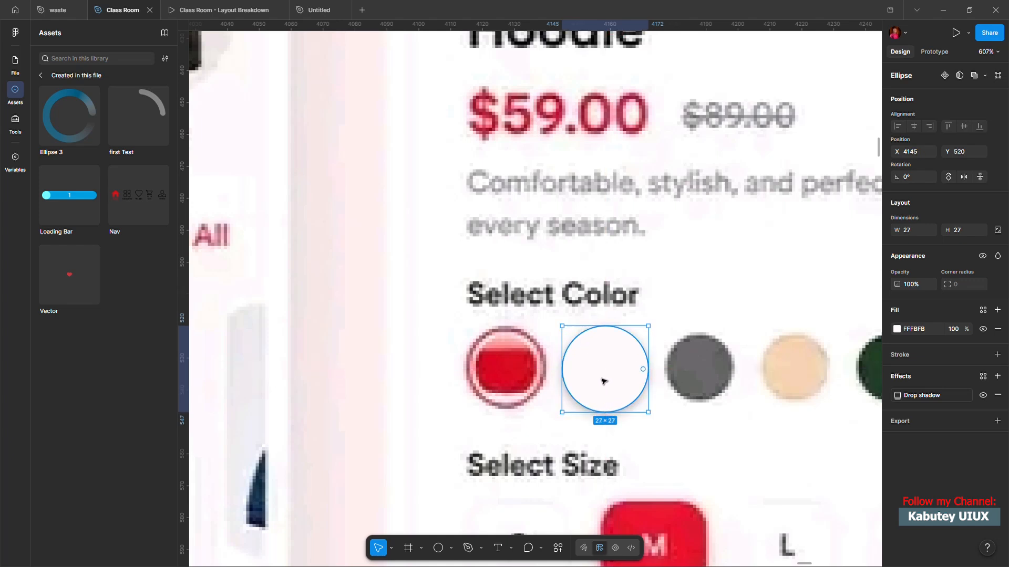
key("ctrl+z")
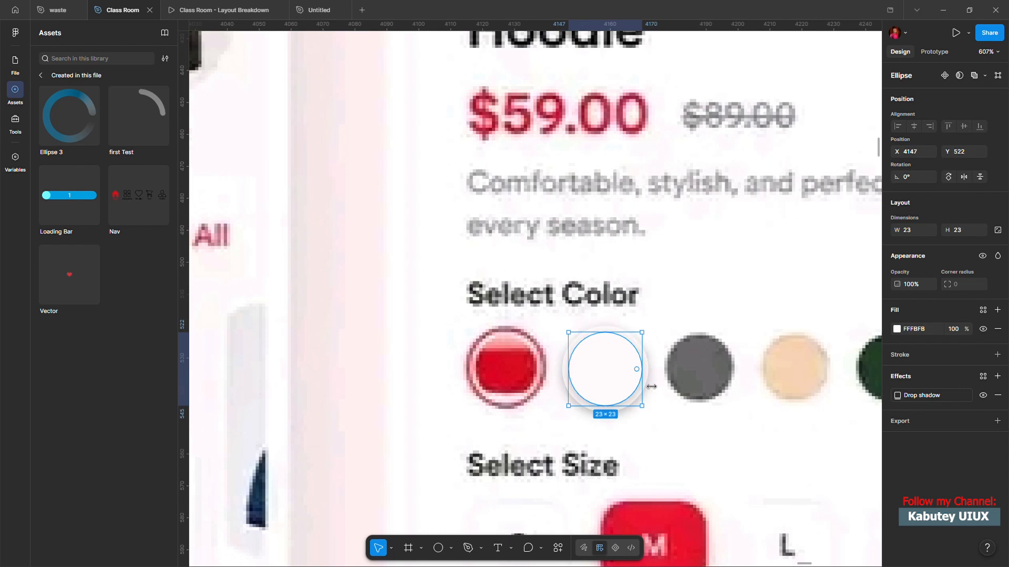
key("i")
left_click(512, 383)
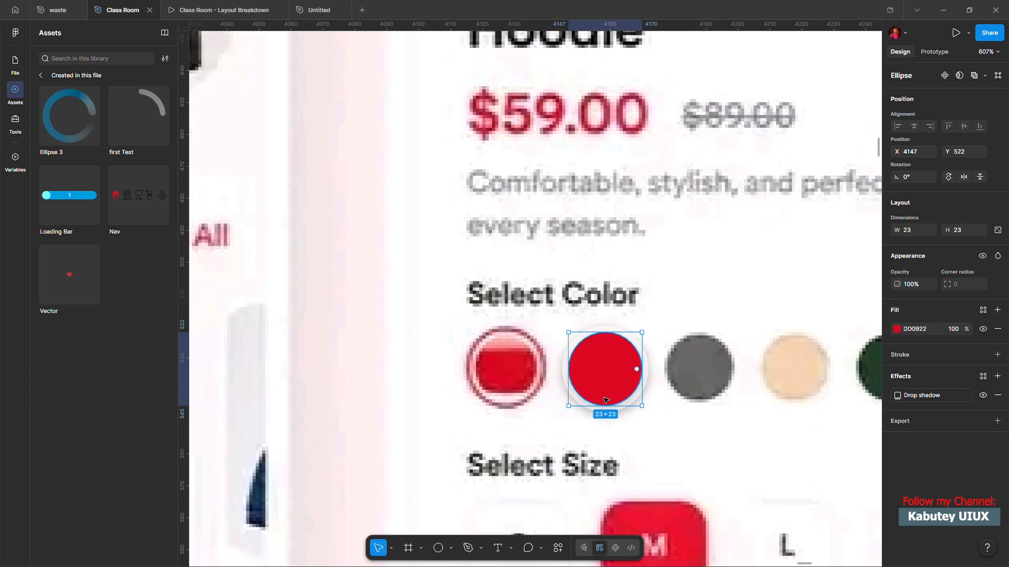
Give the outer 27 × 27 circle a D21517 inside stroke of weight 1 and remove its fill.
left_click(649, 413)
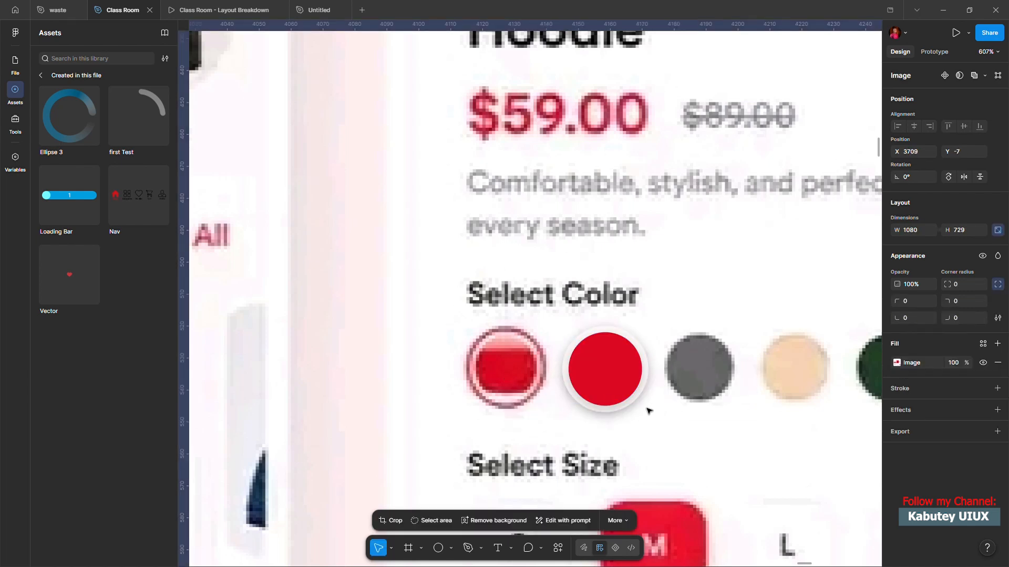
left_click(643, 398)
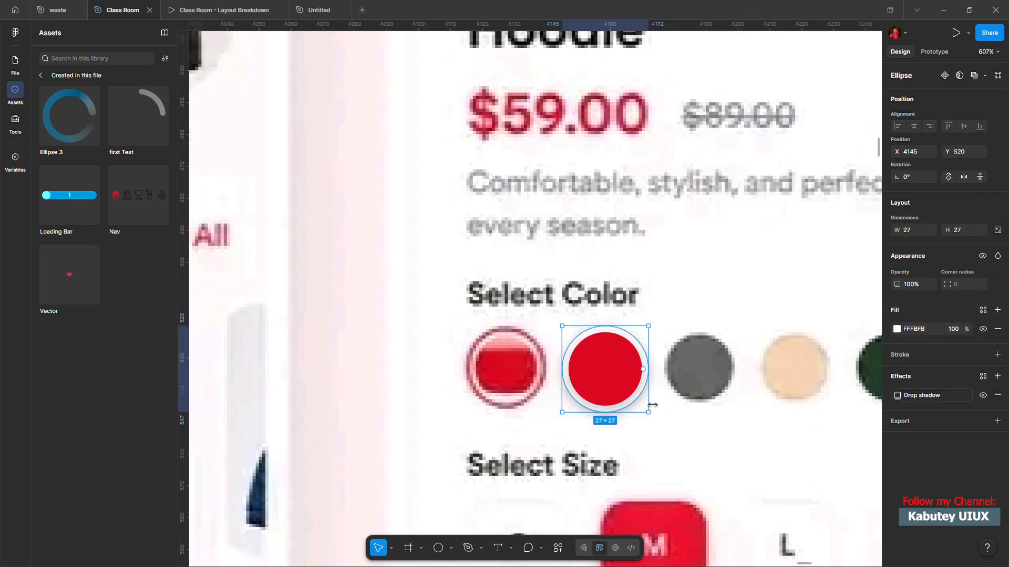
left_click(997, 355)
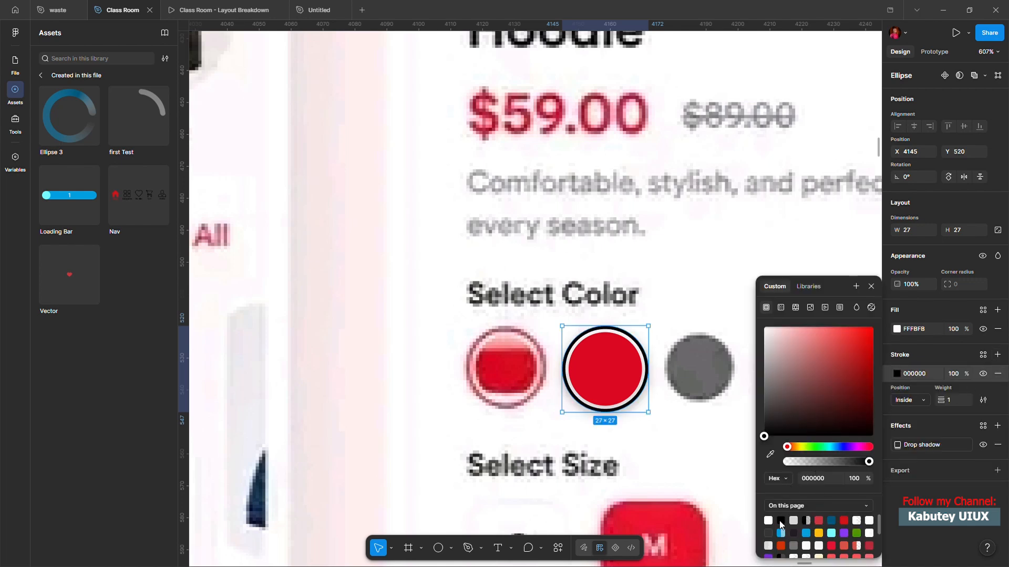
left_click(845, 522)
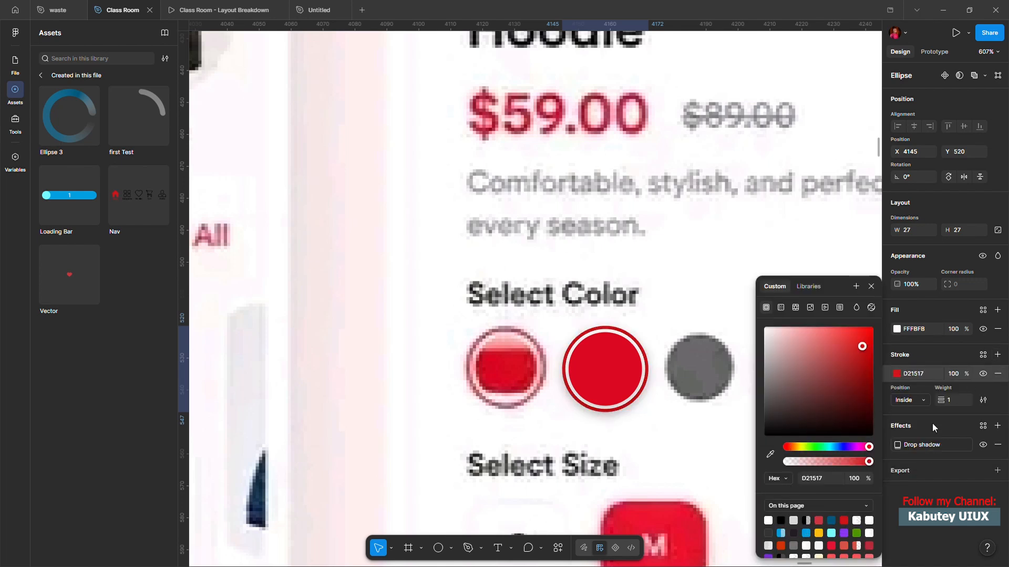
left_click(997, 329)
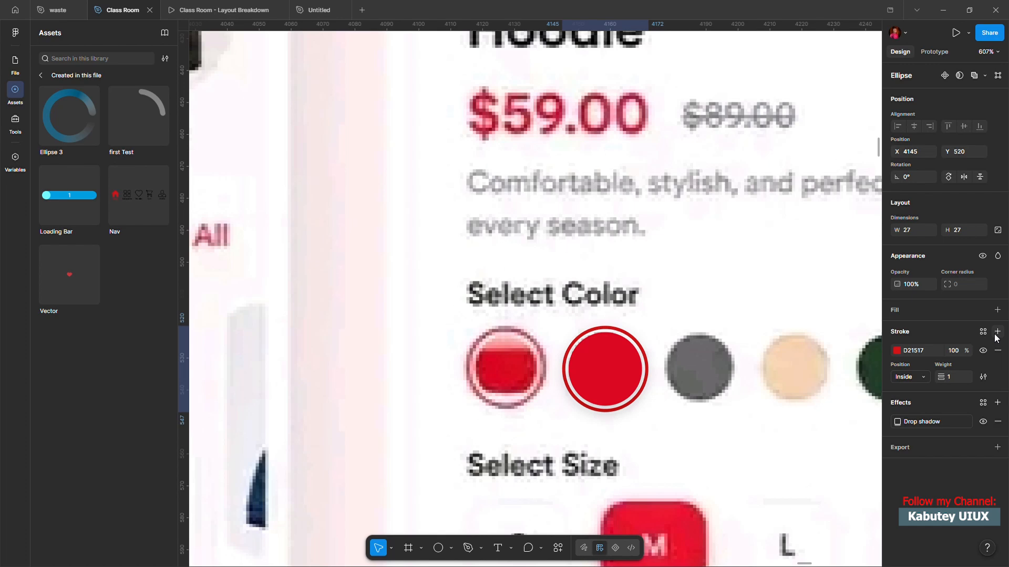
left_click(710, 460)
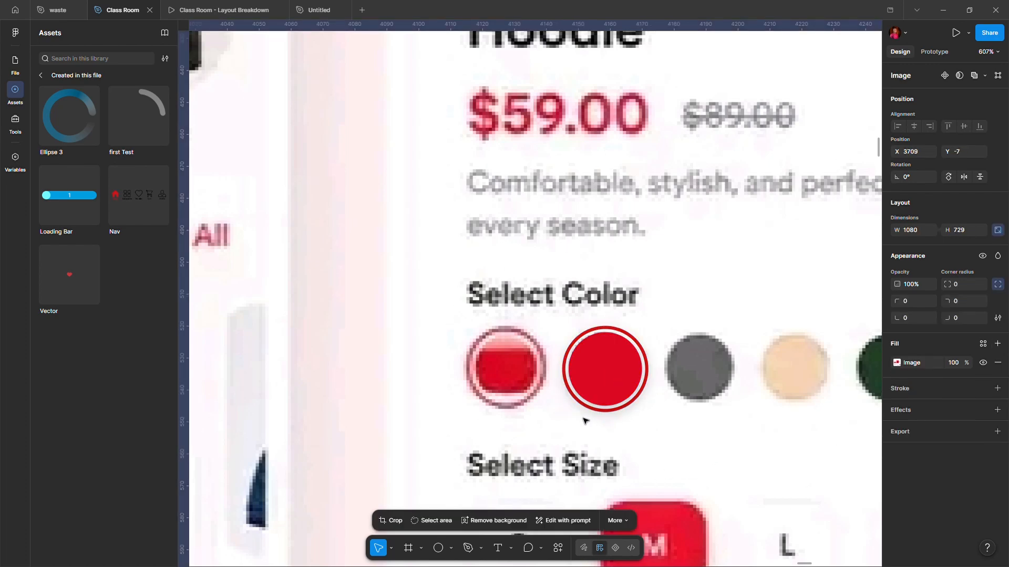
Move the inner and outer red circles together to the empty canvas below the reference image and group them.
scroll(594, 404, "down", 5)
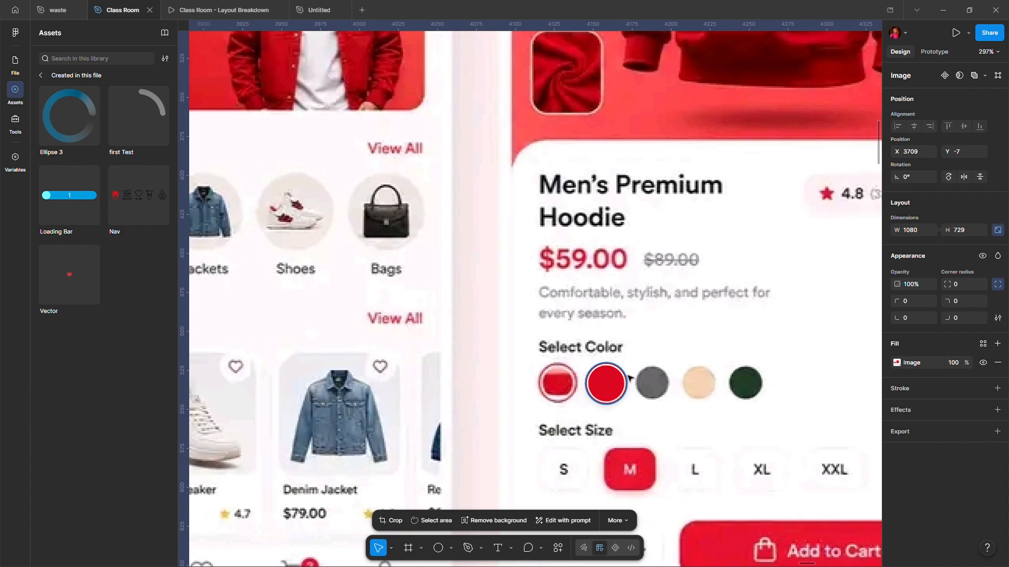
left_click(620, 393)
left_click(609, 391, "shift")
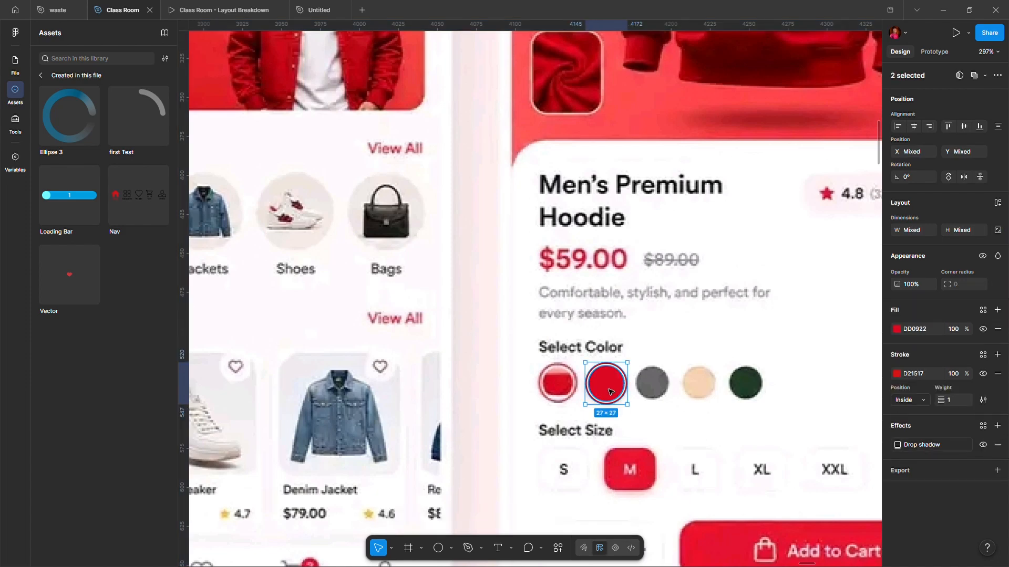
scroll(604, 382, "down", 10)
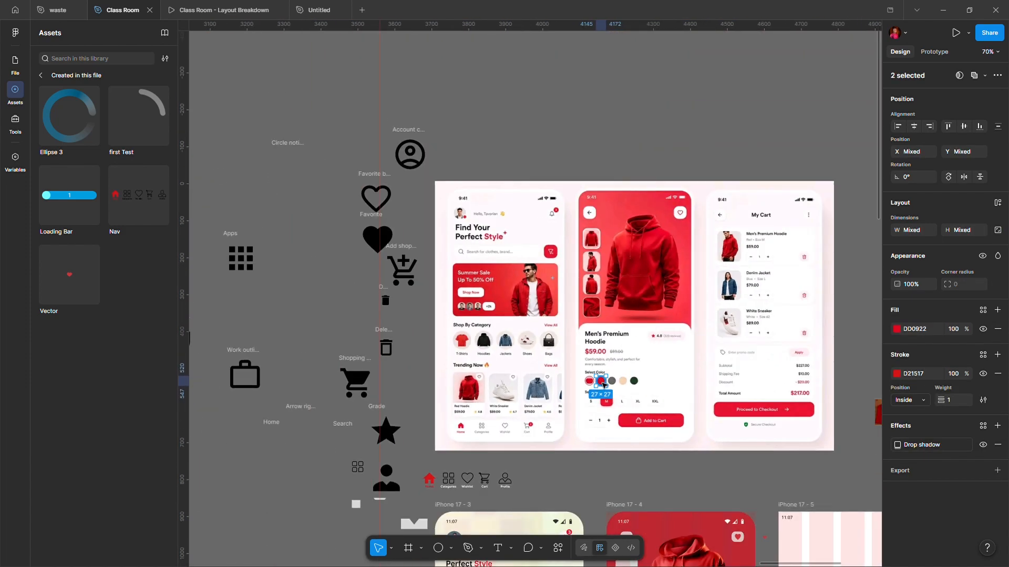
left_click_drag(603, 384, 614, 478)
scroll(616, 482, "up", 12)
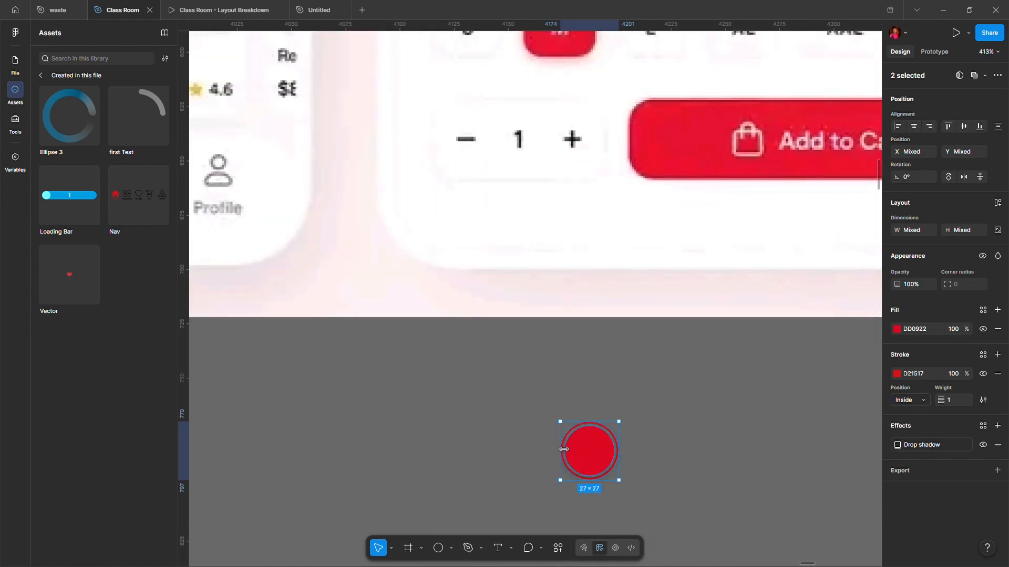
scroll(537, 413, "down", 5)
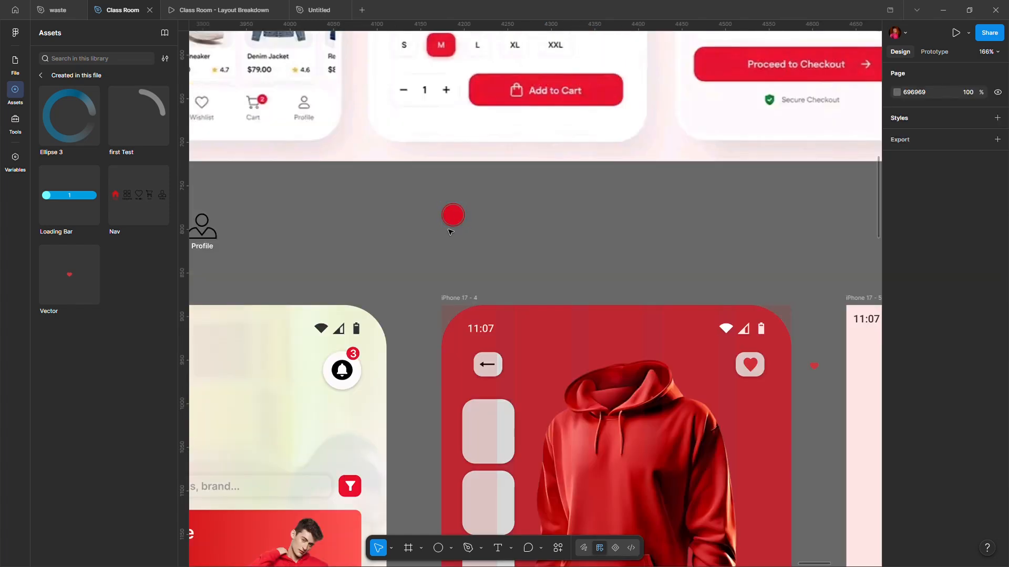
key("ctrl+g")
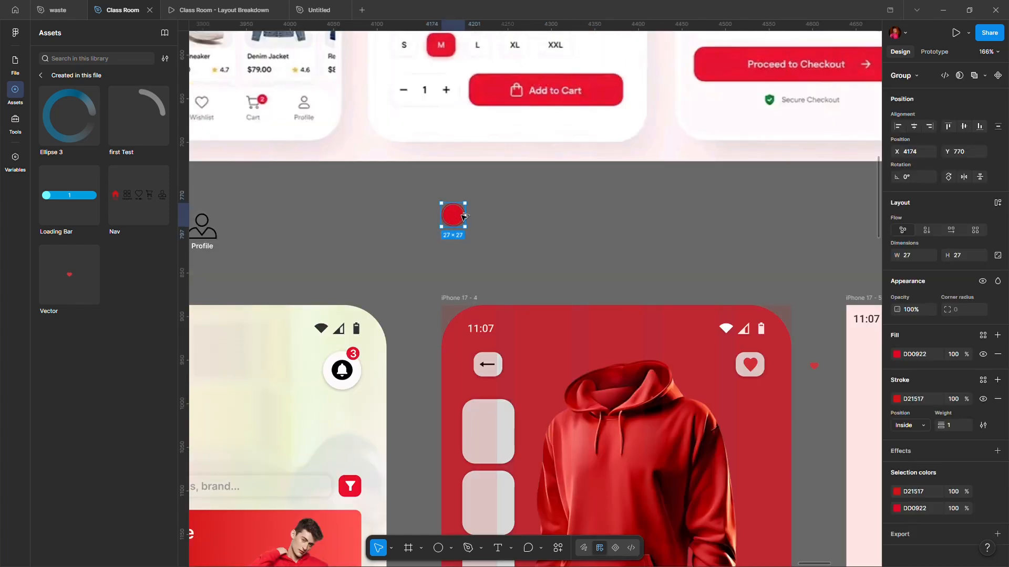
Duplicate the red circle group into a horizontal row of five with 10 px gaps.
left_click_drag(464, 215, 525, 218)
key("ctrl+d")
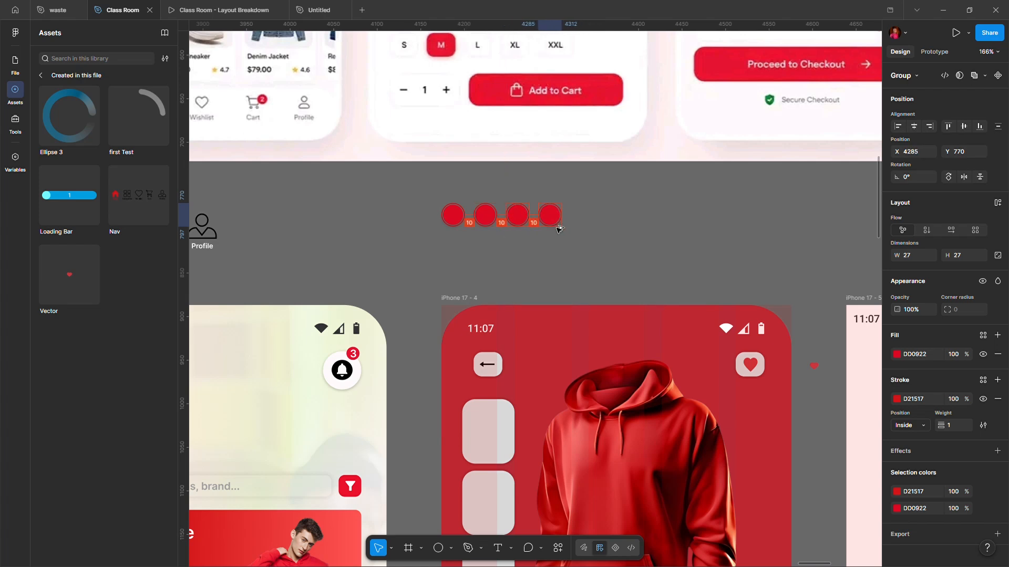
key("ctrl+d")
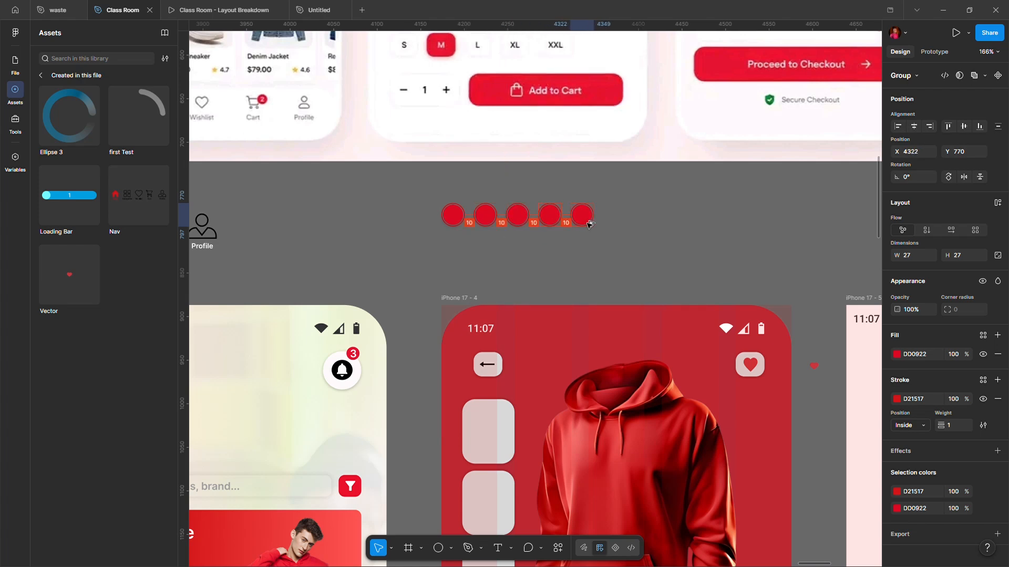
scroll(484, 229, "up", 4)
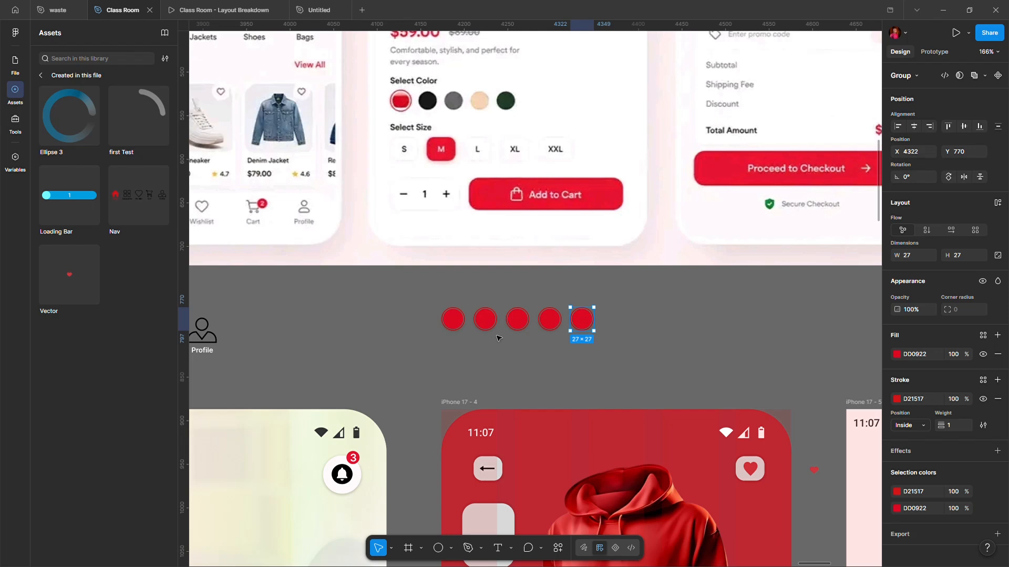
left_click(429, 322)
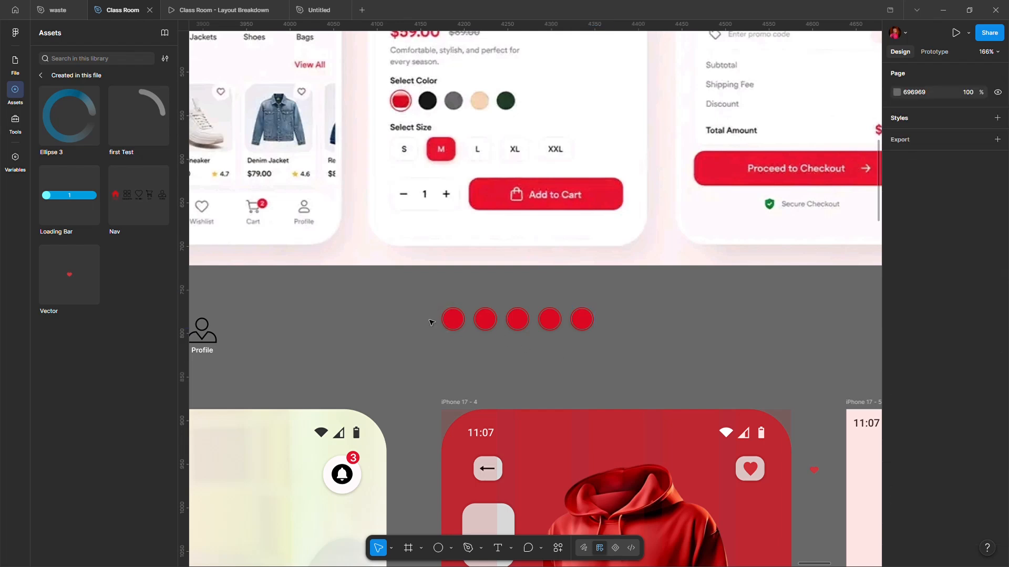
left_click_drag(409, 299, 619, 344)
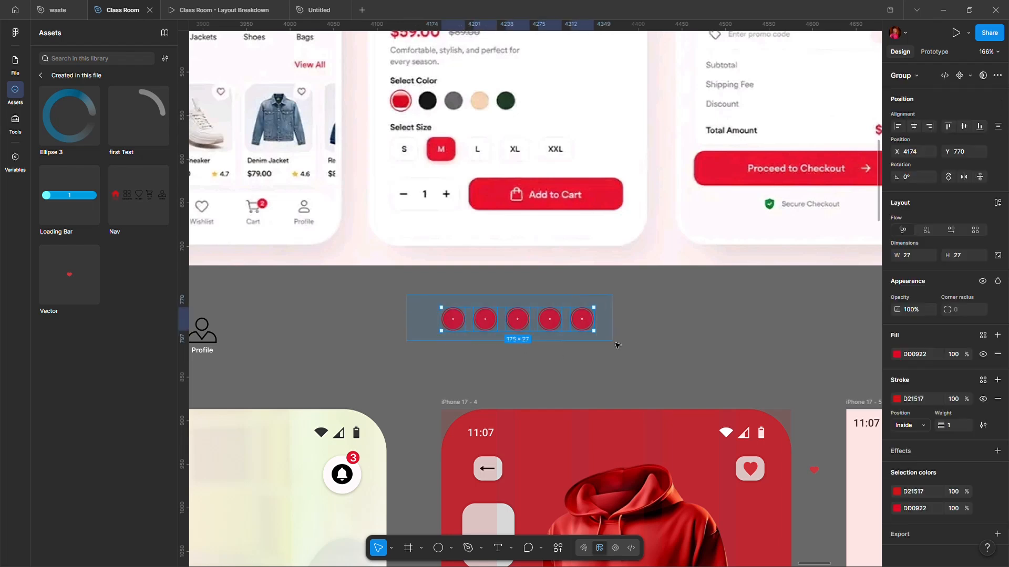
left_click(407, 313)
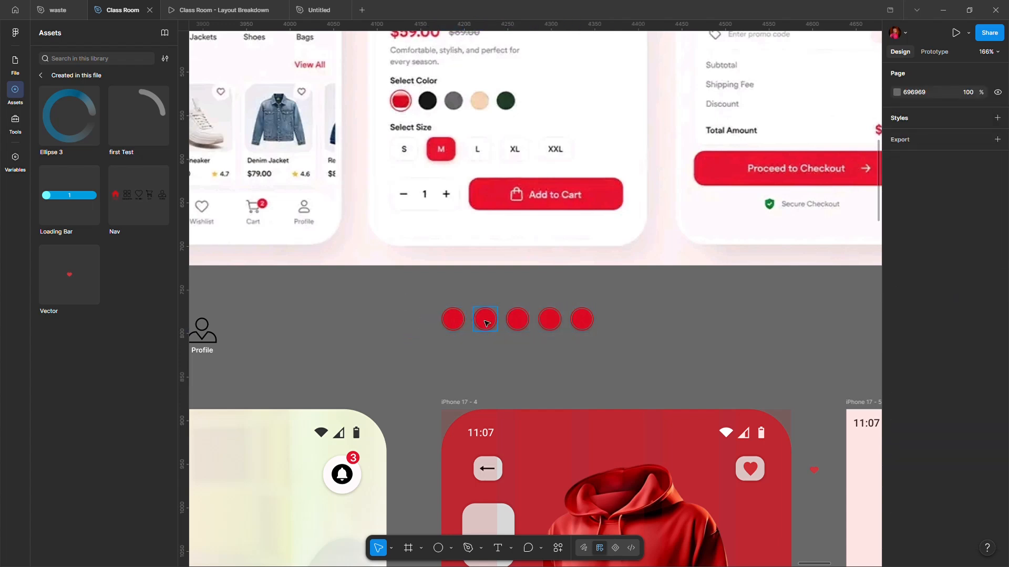
Recolour the second circle group with a 181818 stroke sampled from the black reference swatch and a 000000 fill.
left_click(486, 323)
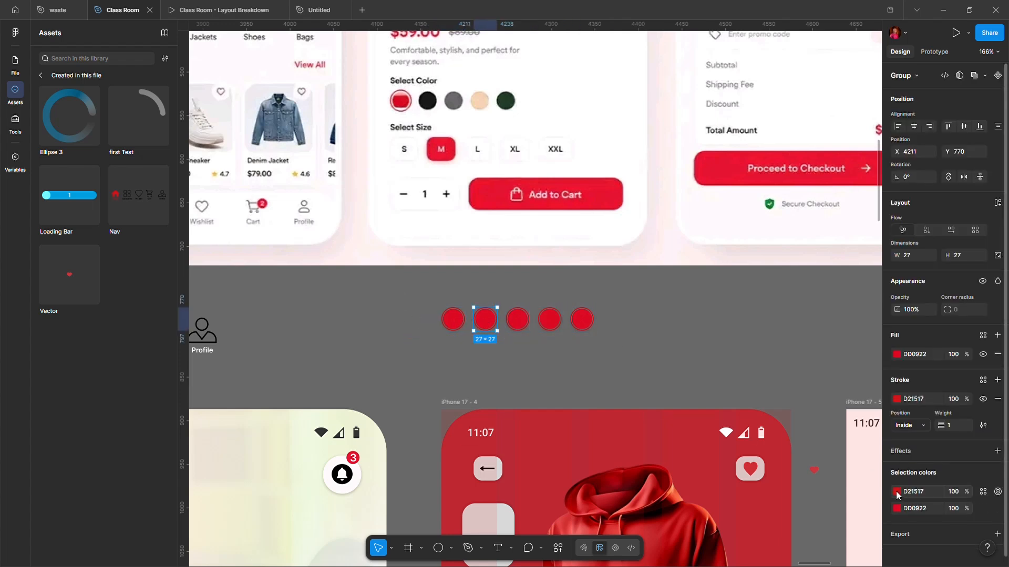
left_click(897, 493)
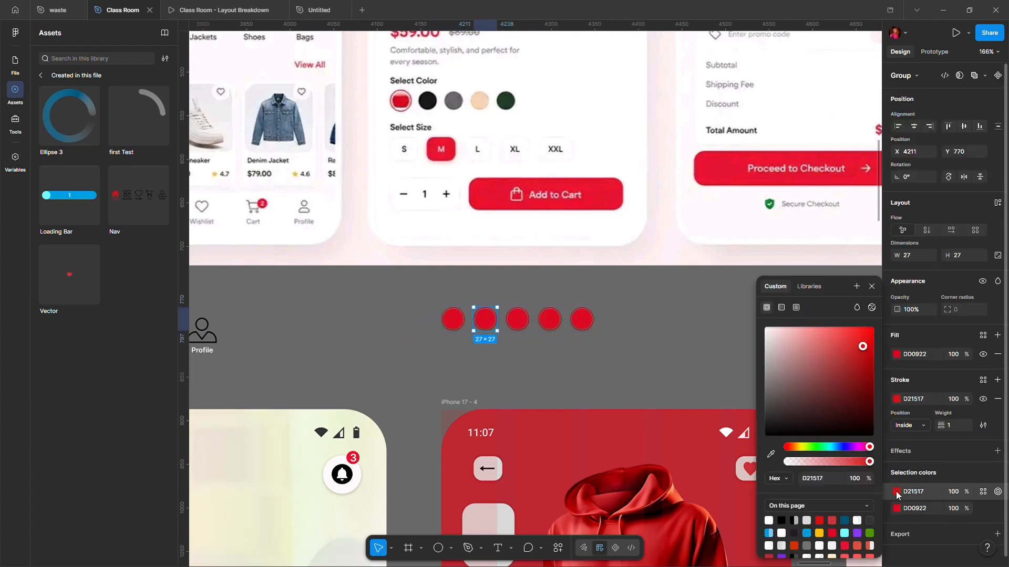
left_click(771, 455)
left_click(428, 101)
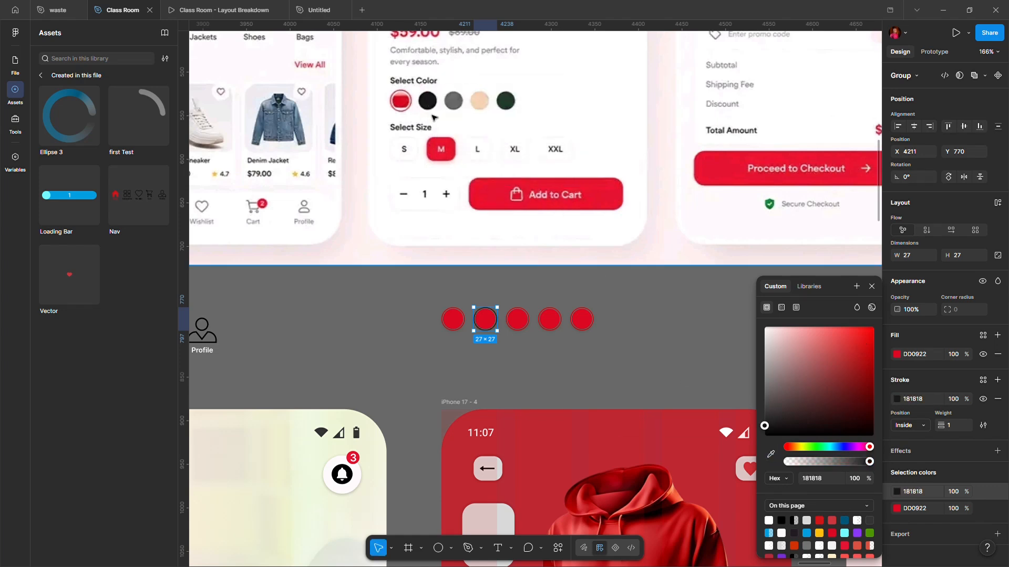
left_click(898, 506)
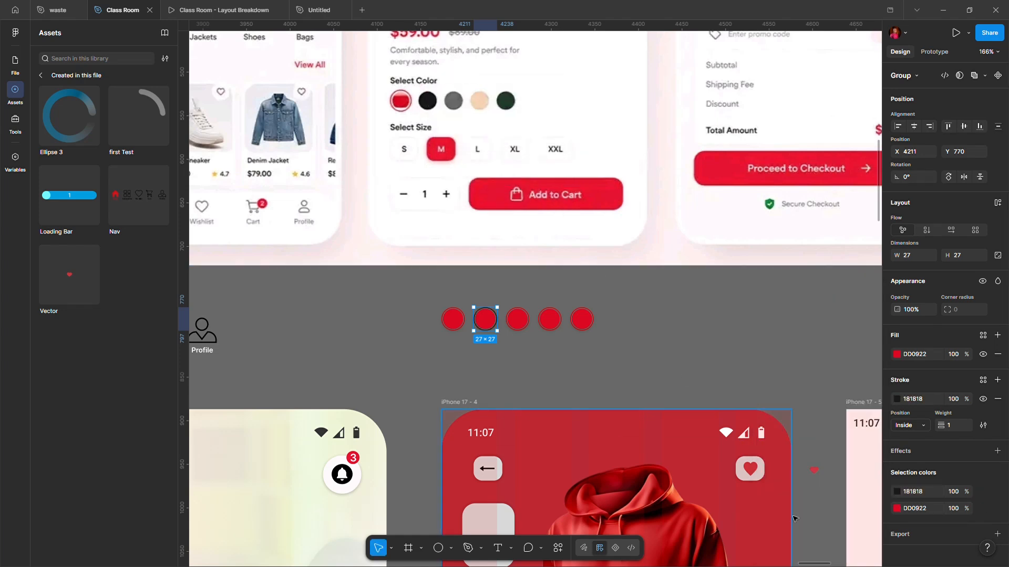
left_click(896, 510)
left_click(781, 521)
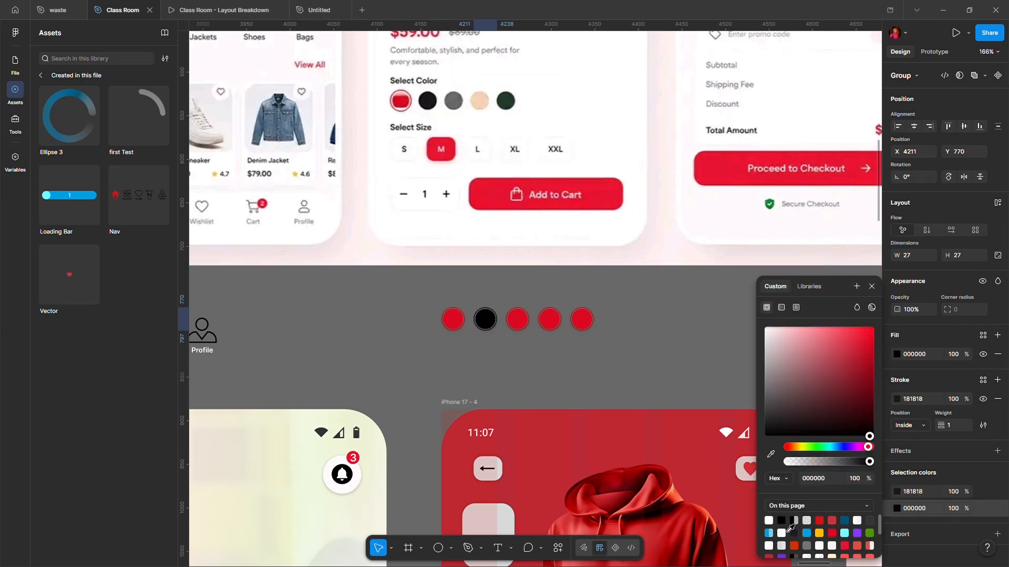
Recolour the third circle group with a 68696C stroke sampled from the grey reference swatch and a 737373 fill.
left_click(517, 319)
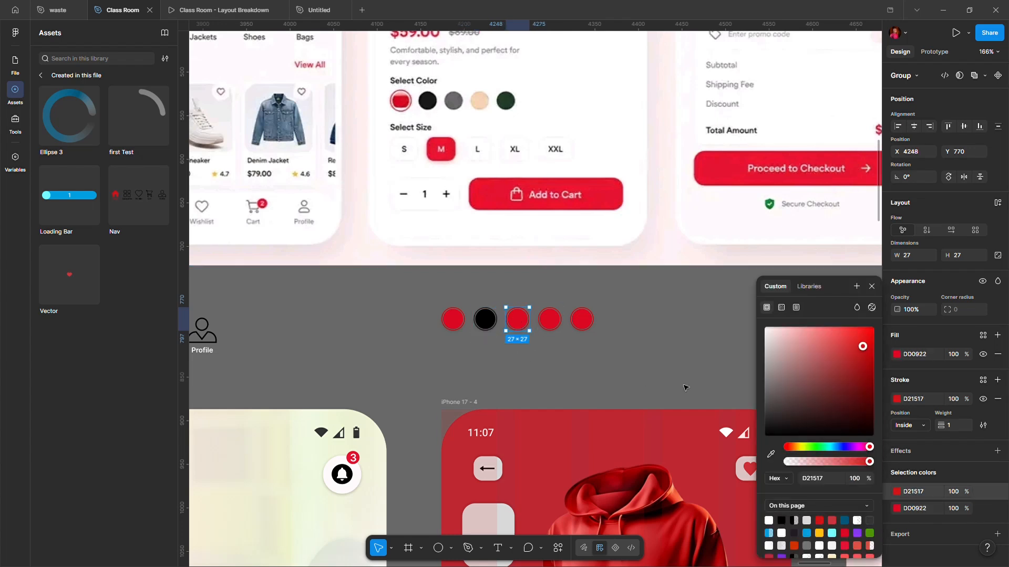
left_click(770, 454)
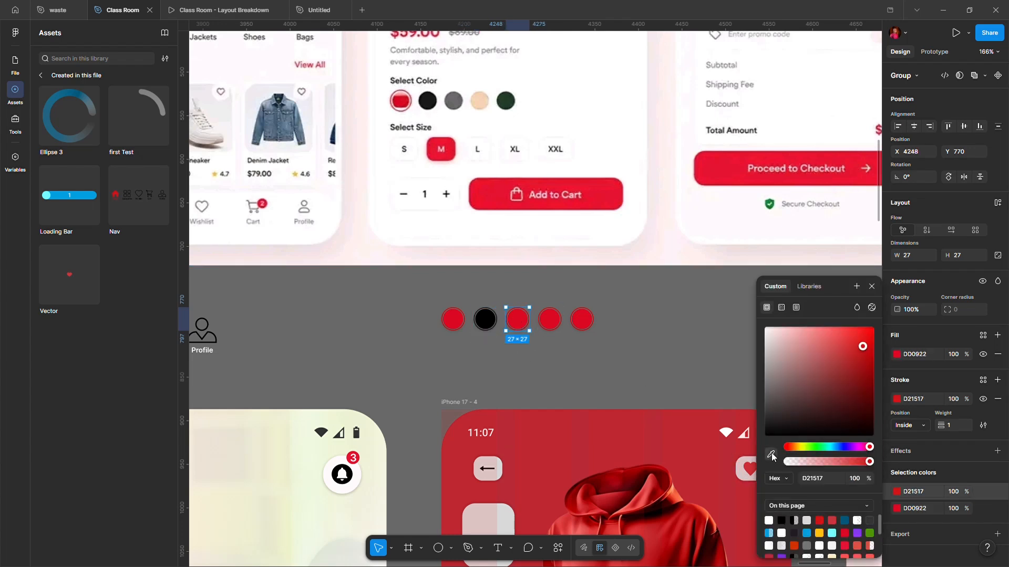
left_click(453, 101)
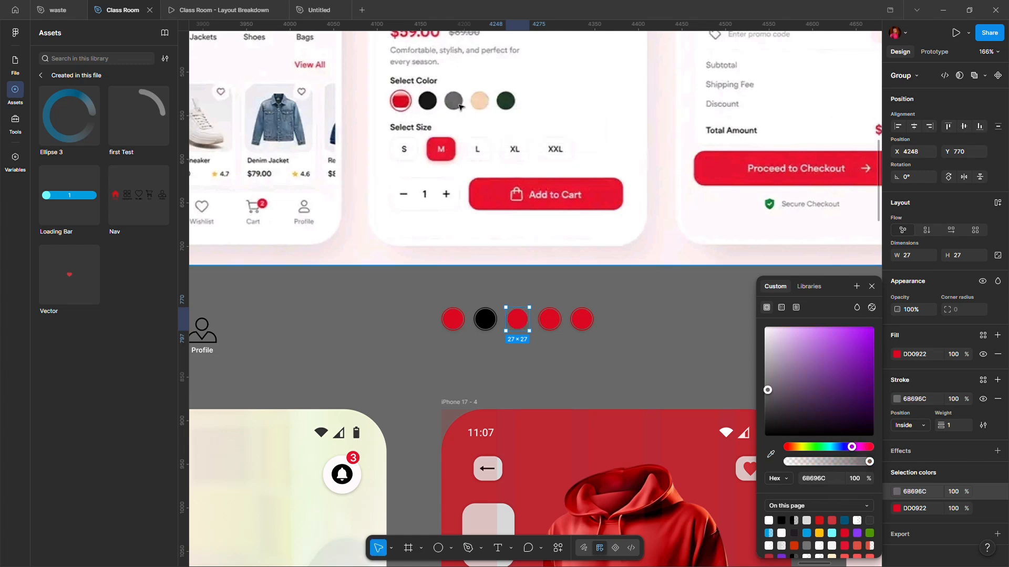
left_click(897, 508)
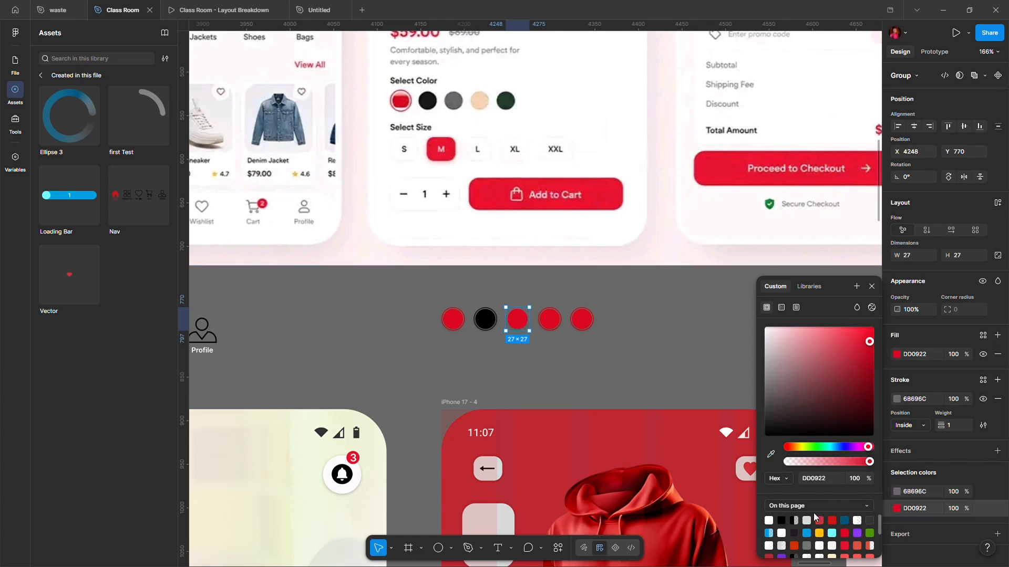
left_click(808, 546)
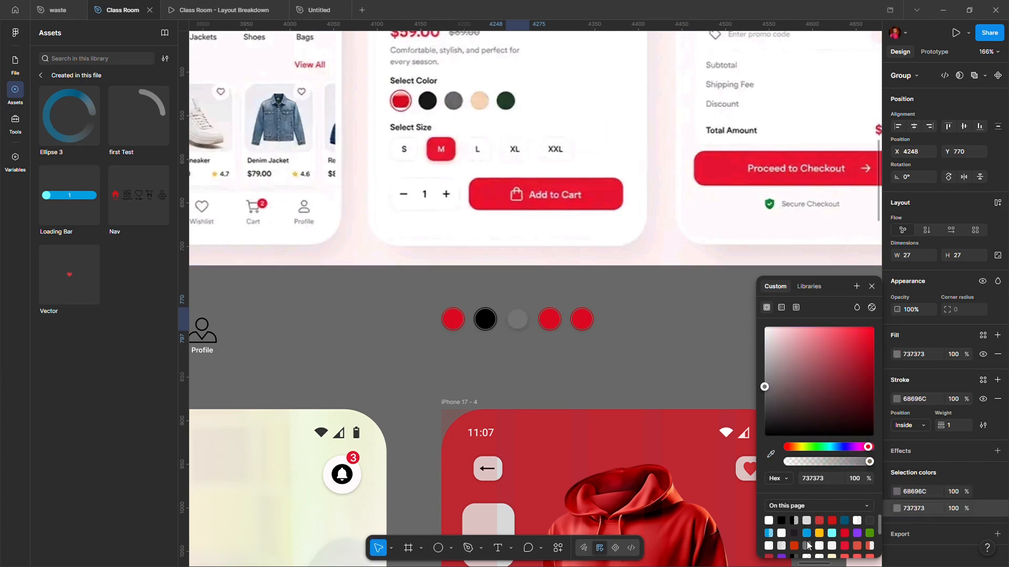
Recolour the fourth circle group with an F2D4B0 stroke sampled from the beige reference swatch and a pale cream fill from the page colours.
left_click(551, 327)
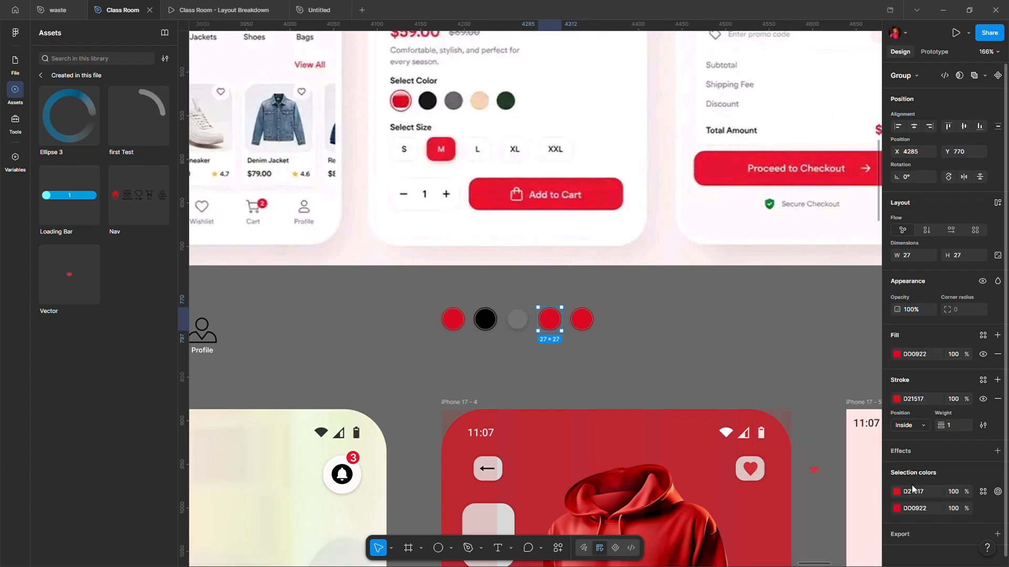
left_click(897, 491)
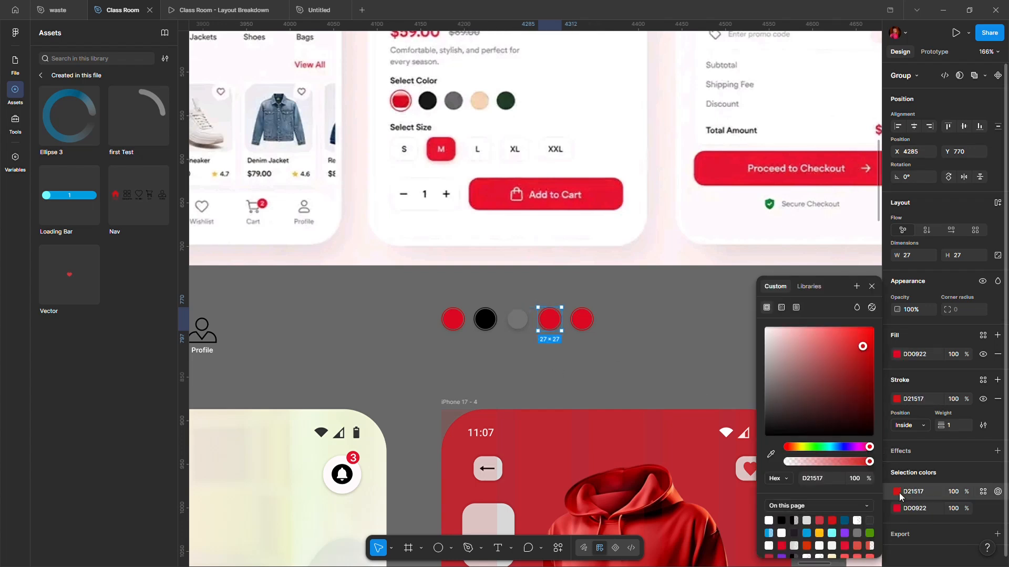
left_click(771, 454)
left_click(479, 100)
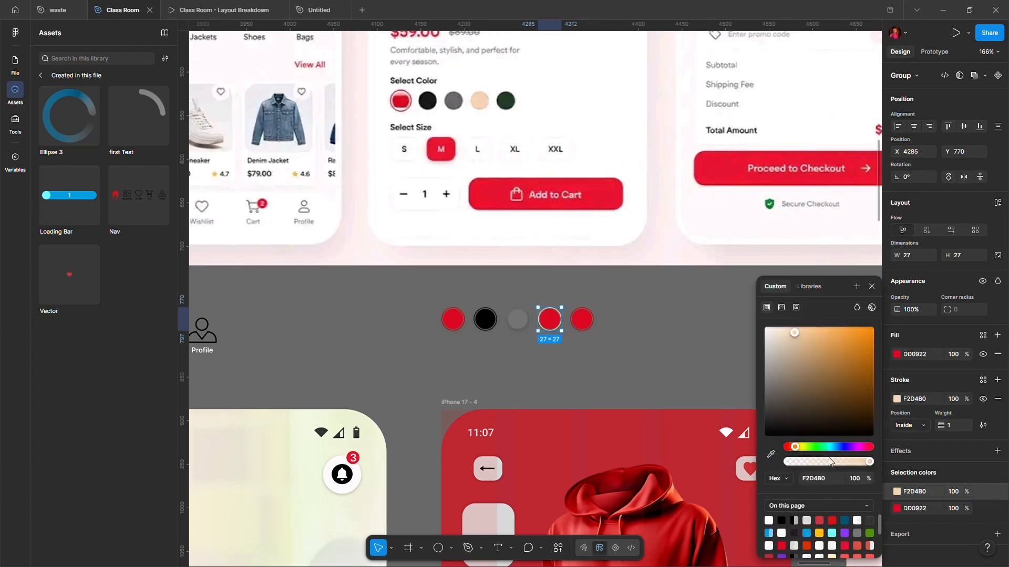
left_click(897, 508)
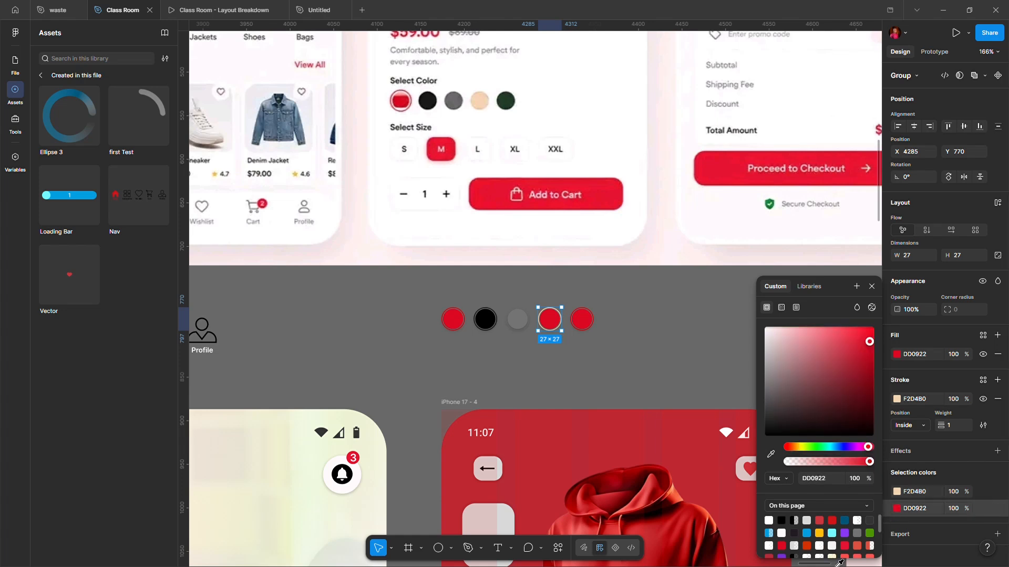
left_click(831, 546)
Recolour the fifth circle group with a 213D23 stroke sampled from the dark green reference swatch and a matching 213D23 fill.
left_click(588, 323)
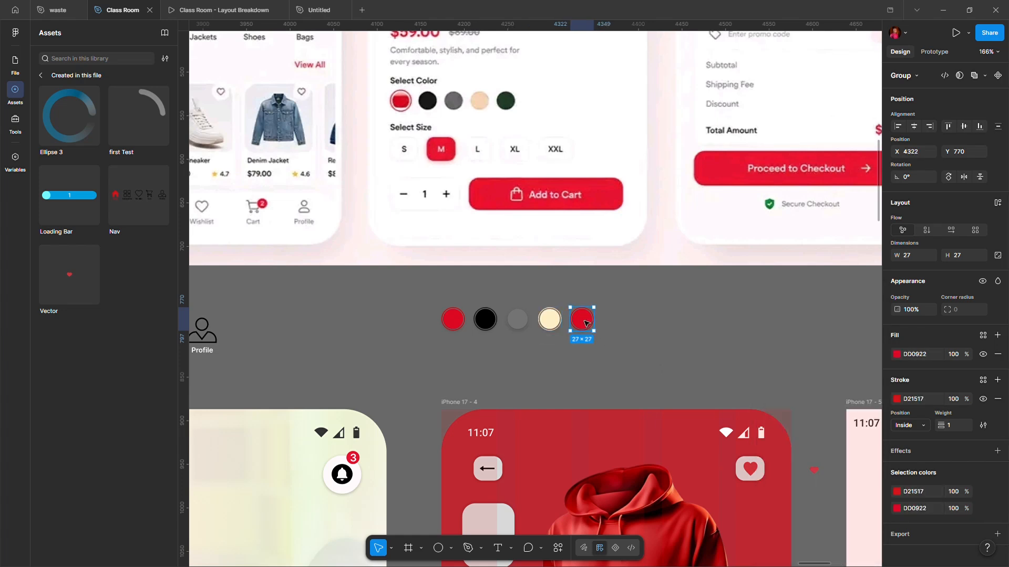
left_click(897, 492)
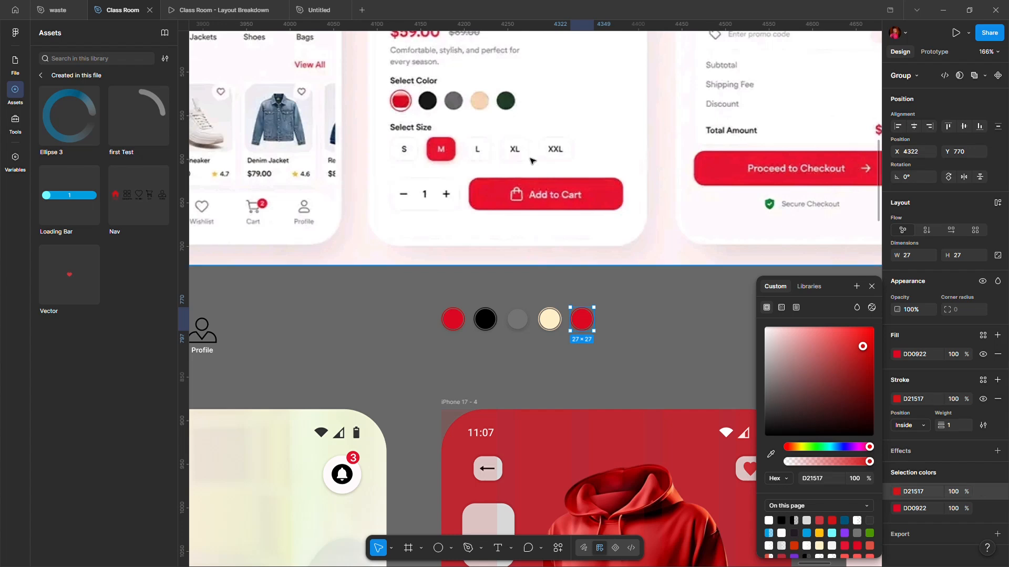
left_click(771, 455)
left_click(505, 100)
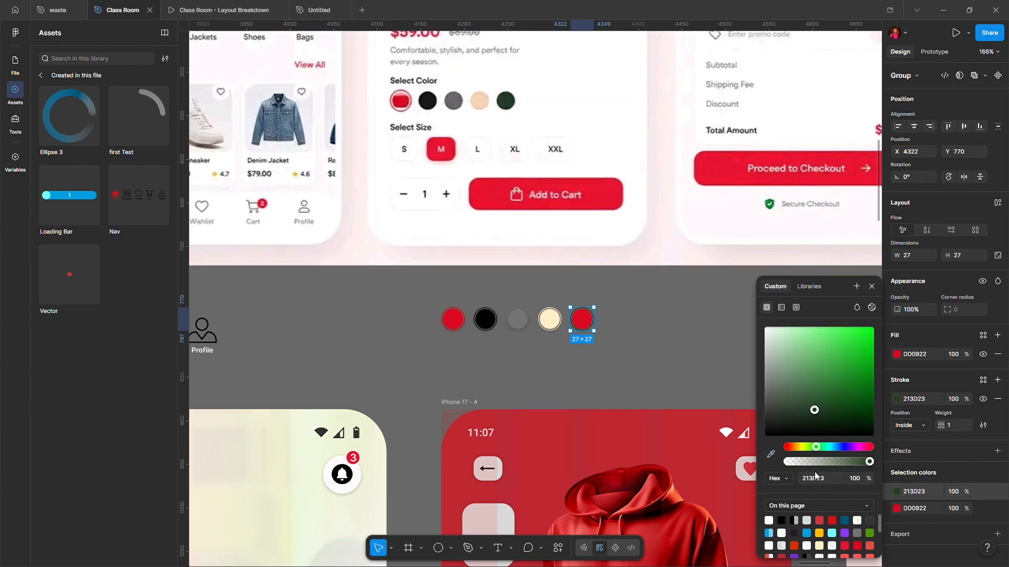
left_click(897, 508)
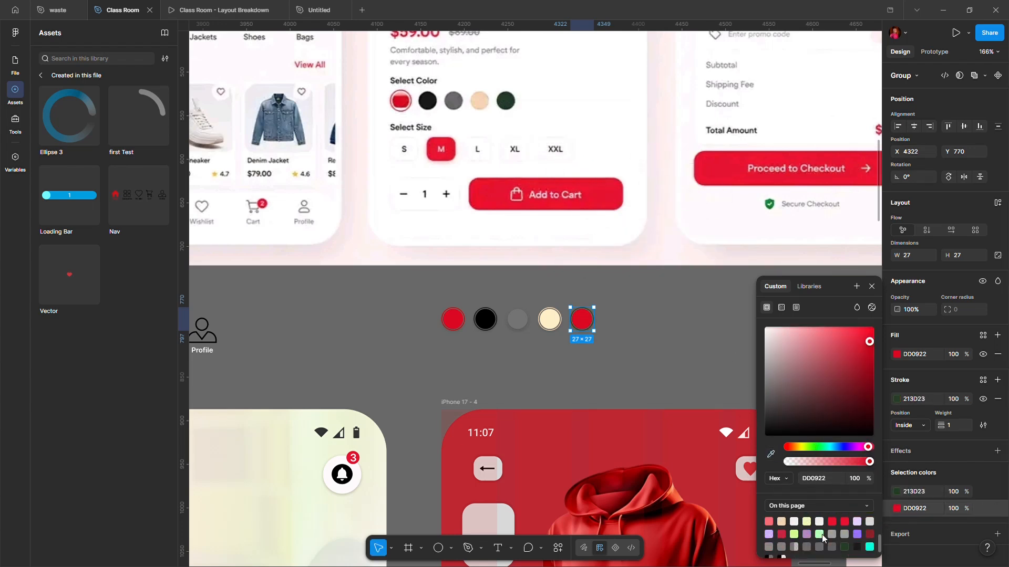
left_click(848, 547)
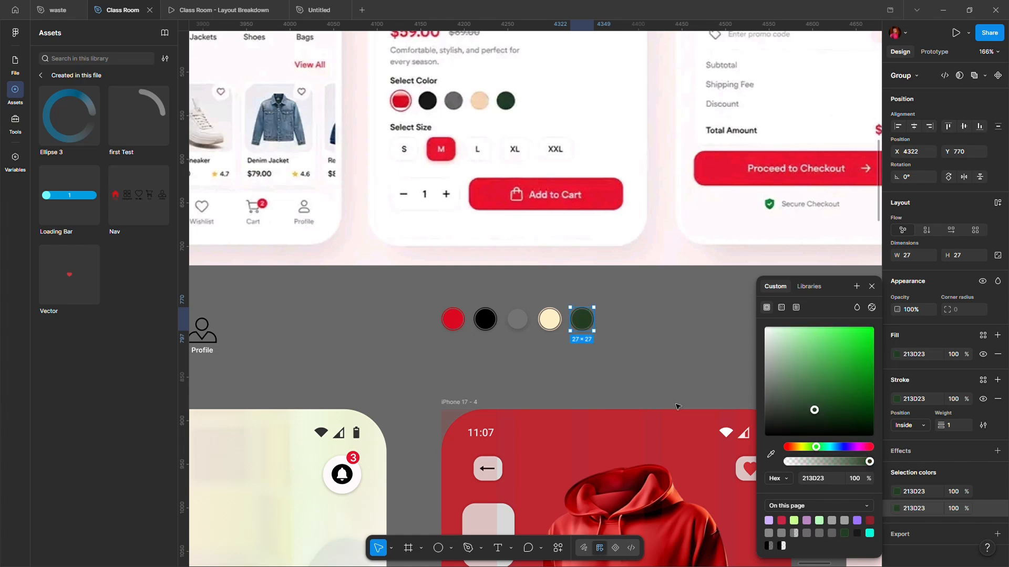
Select all five circle groups in the row and turn them into a component.
left_click(650, 374)
left_click_drag(636, 356, 403, 309)
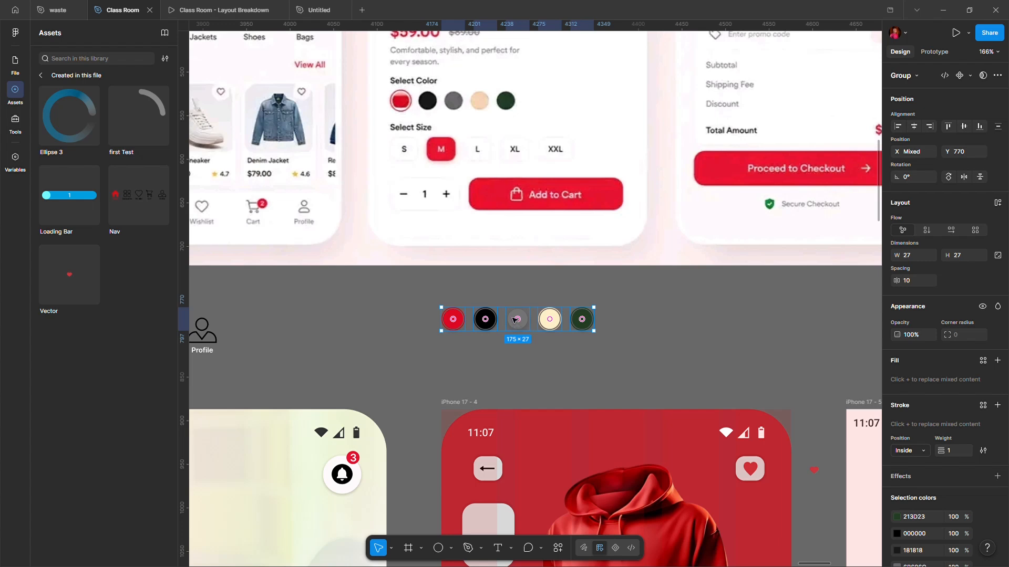
right_click(512, 320)
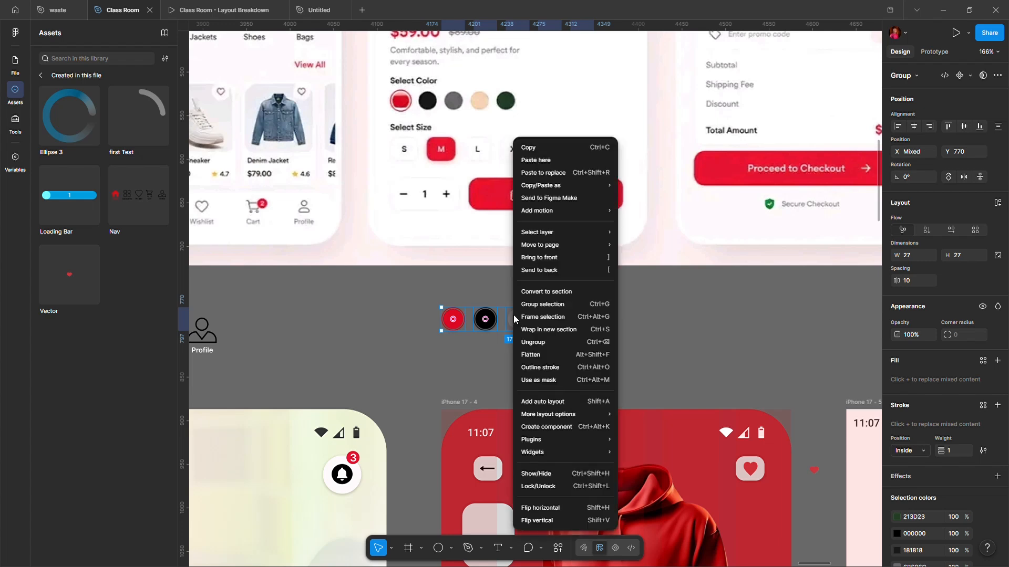
left_click(536, 428)
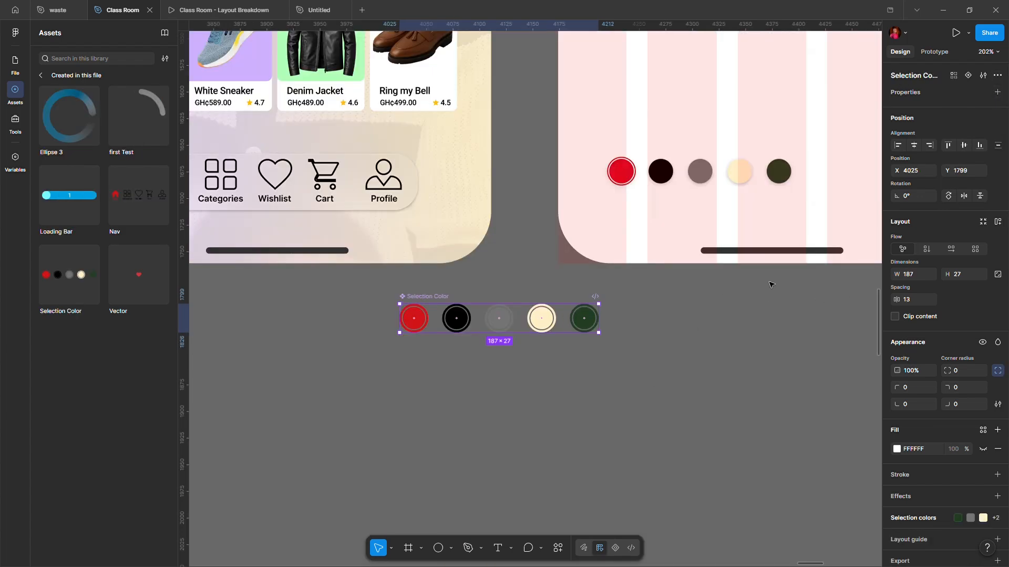
Add four variants to the Selection Color component, so the set holds five swatch rows.
left_click(951, 77)
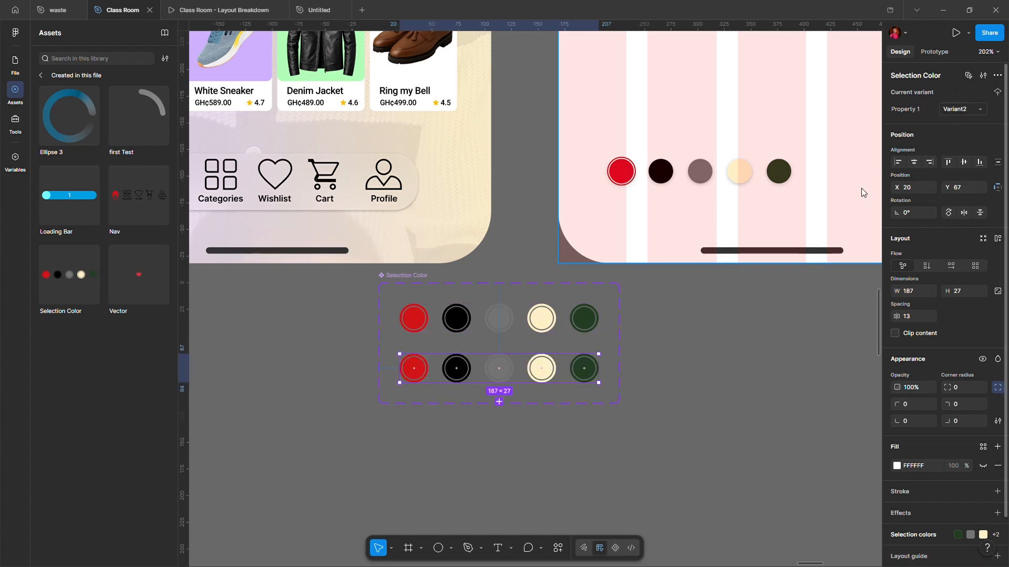
left_click(499, 402)
left_click(499, 452)
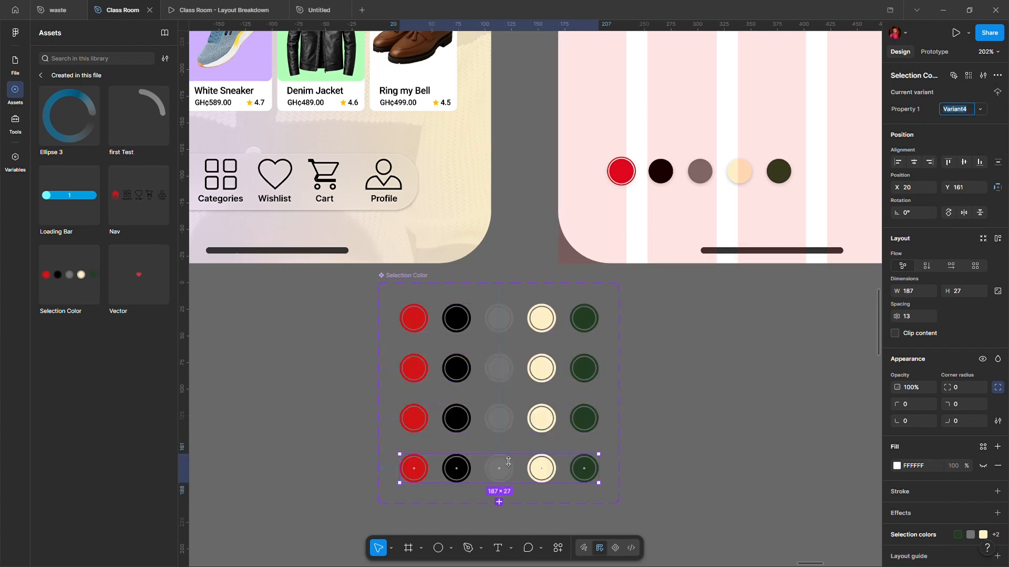
left_click(499, 502)
scroll(486, 467, "down", 1)
scroll(486, 466, "down", 5)
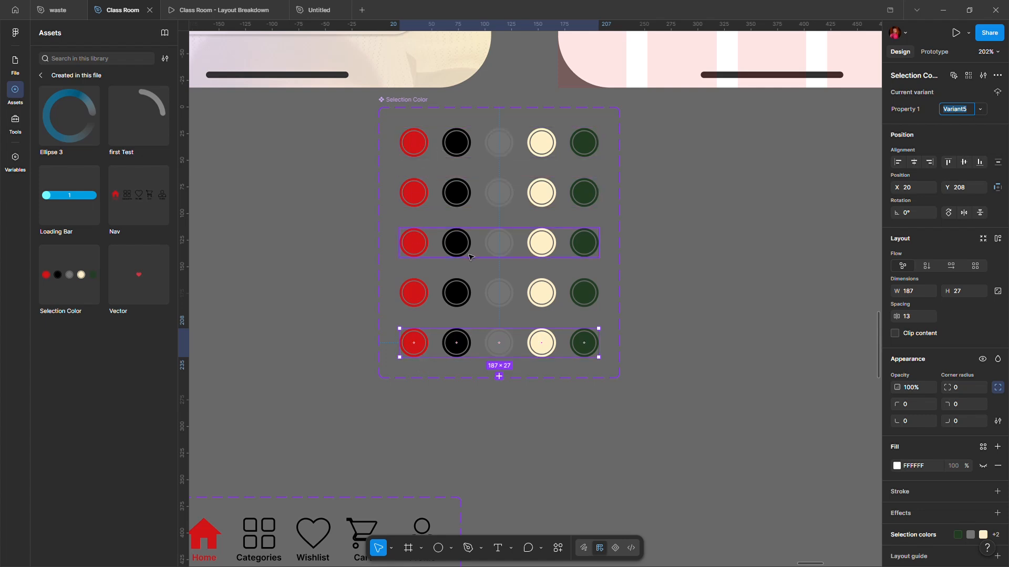
Delete the outer rings of the black, grey, cream and green swatches in the Default variant, keeping only the red one ringed.
left_click(472, 150)
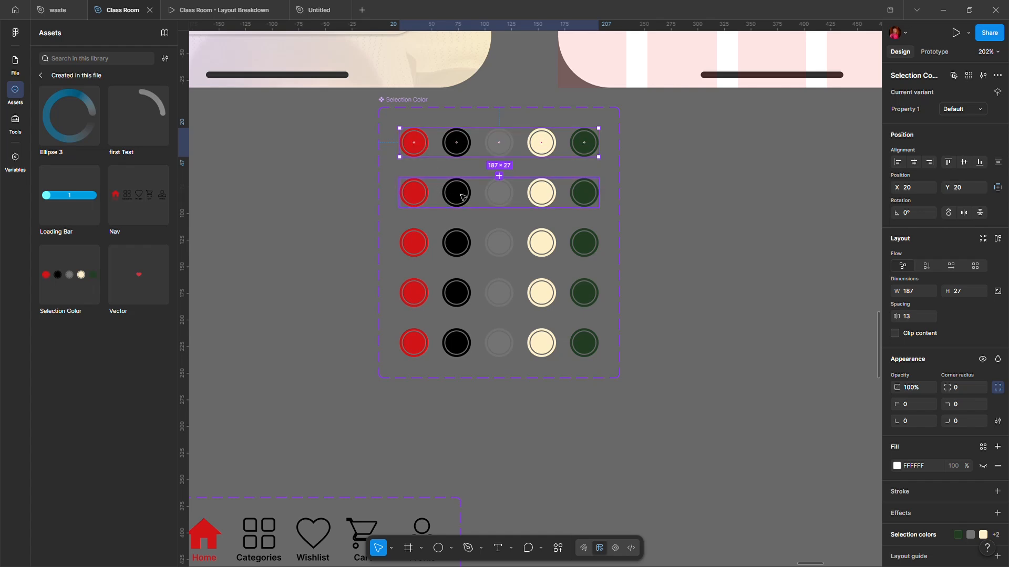
left_click(494, 251)
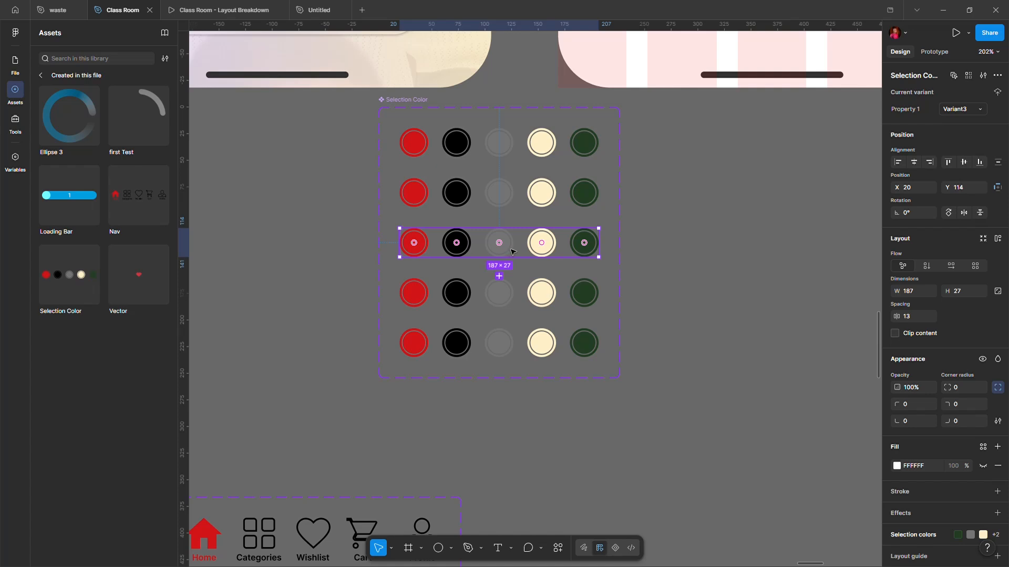
double_click(460, 143)
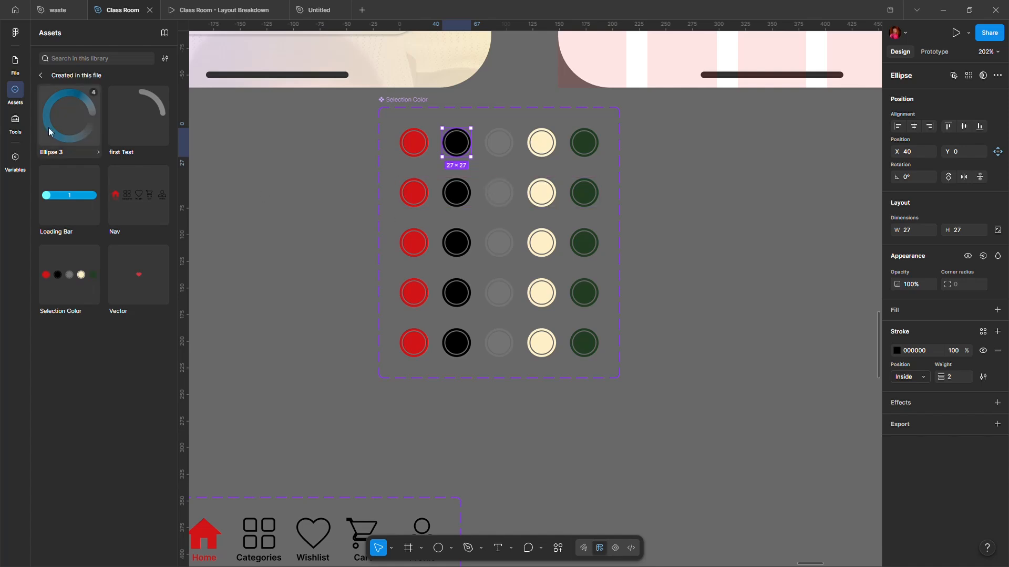
left_click(16, 65)
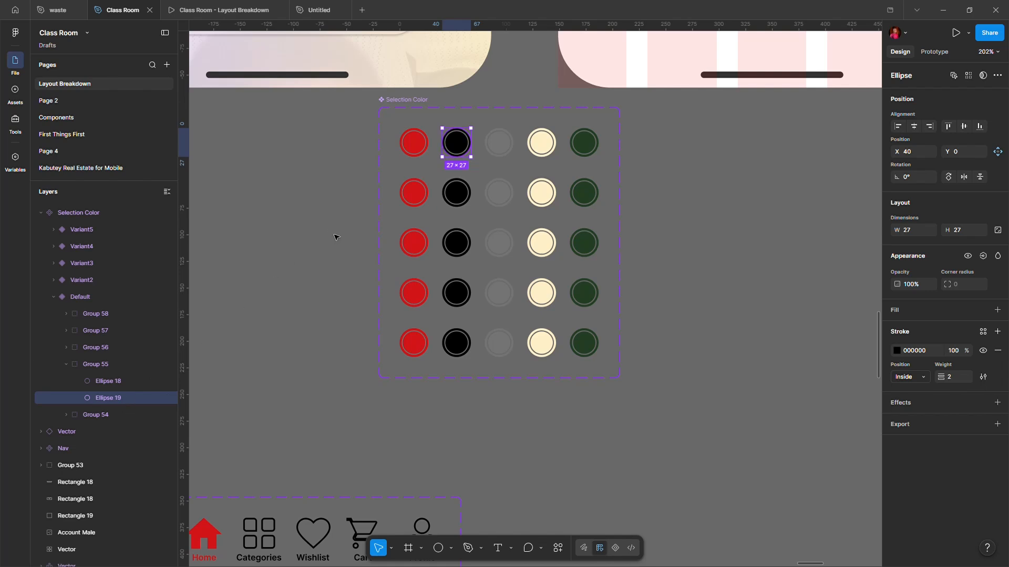
key("Delete")
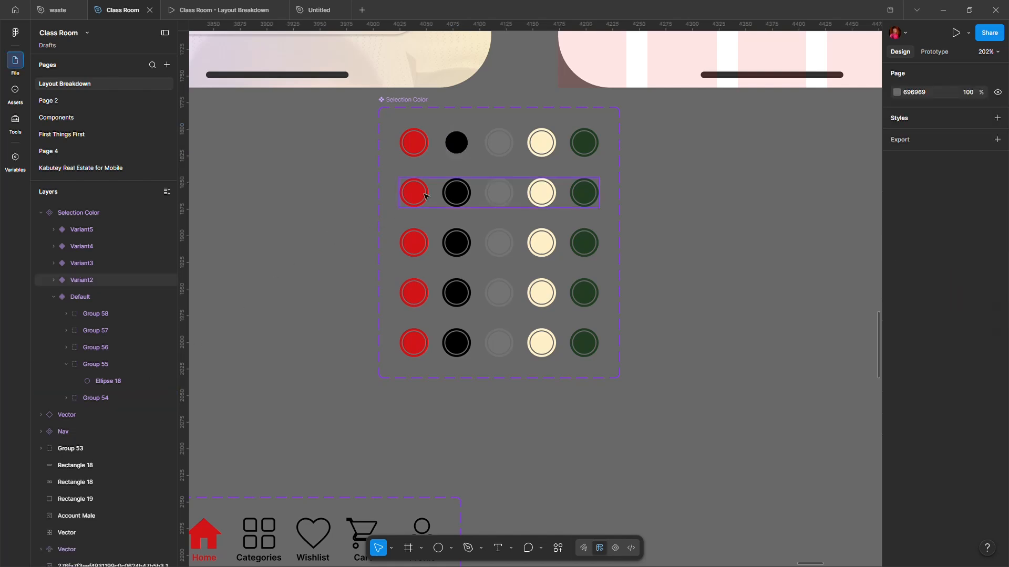
left_click(512, 153, "ctrl")
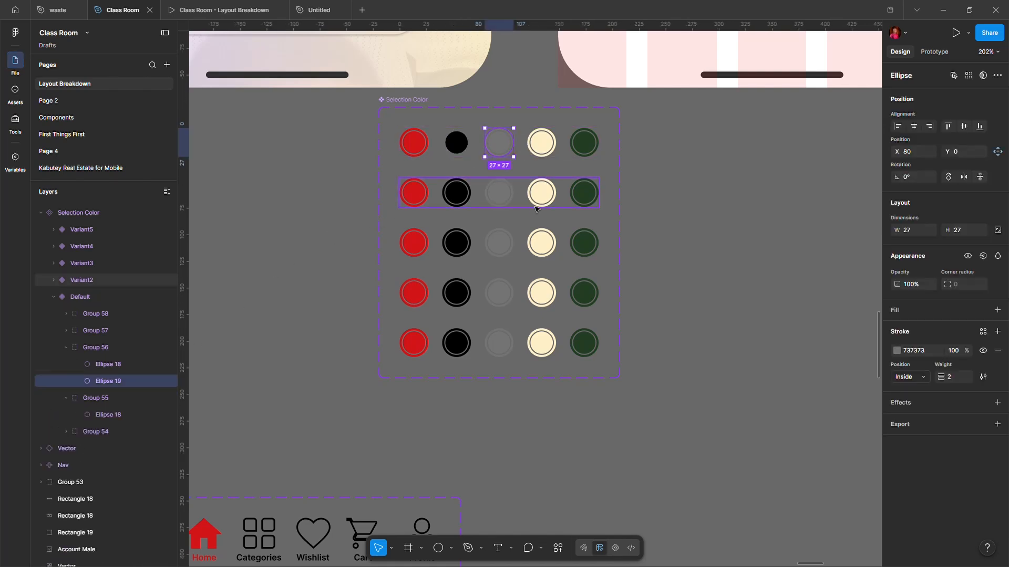
key("Delete")
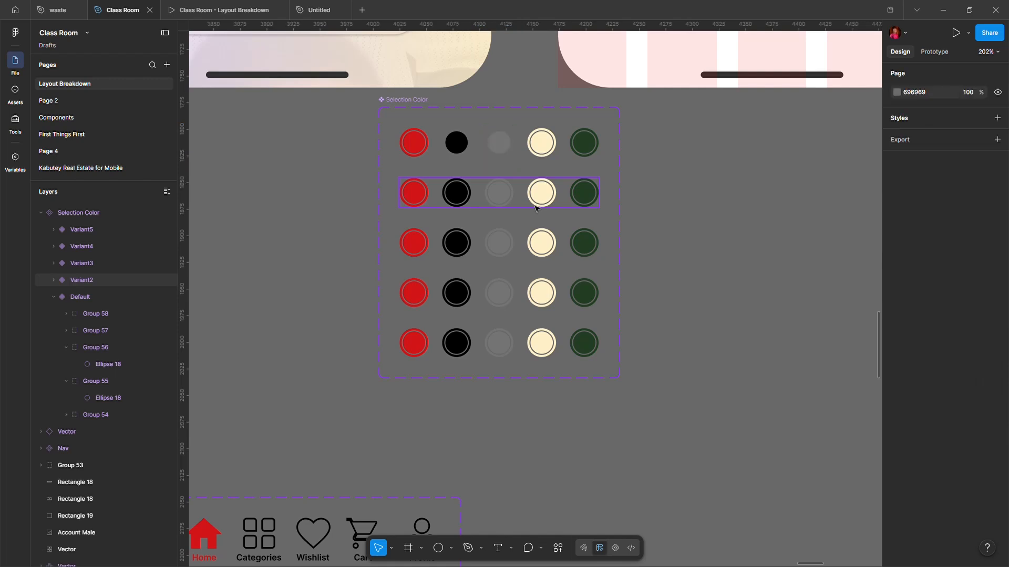
left_click(560, 150, "ctrl")
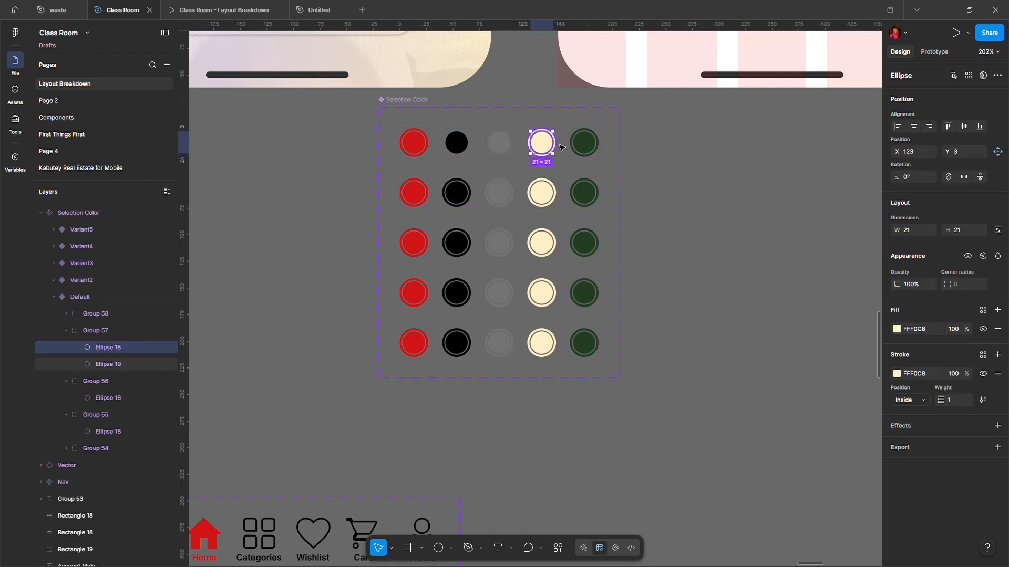
left_click(560, 148, "ctrl")
key("Delete")
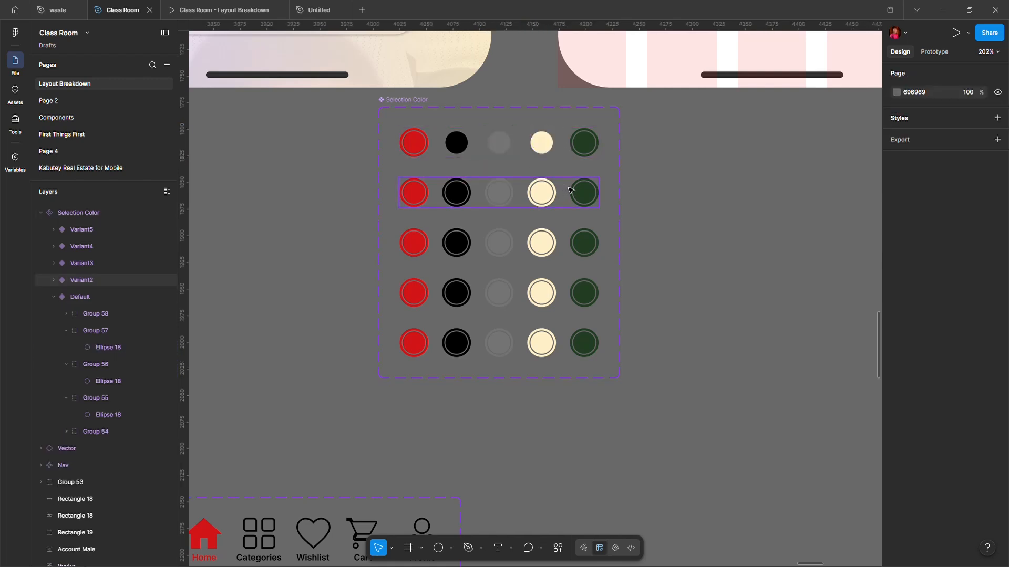
left_click(575, 156, "ctrl")
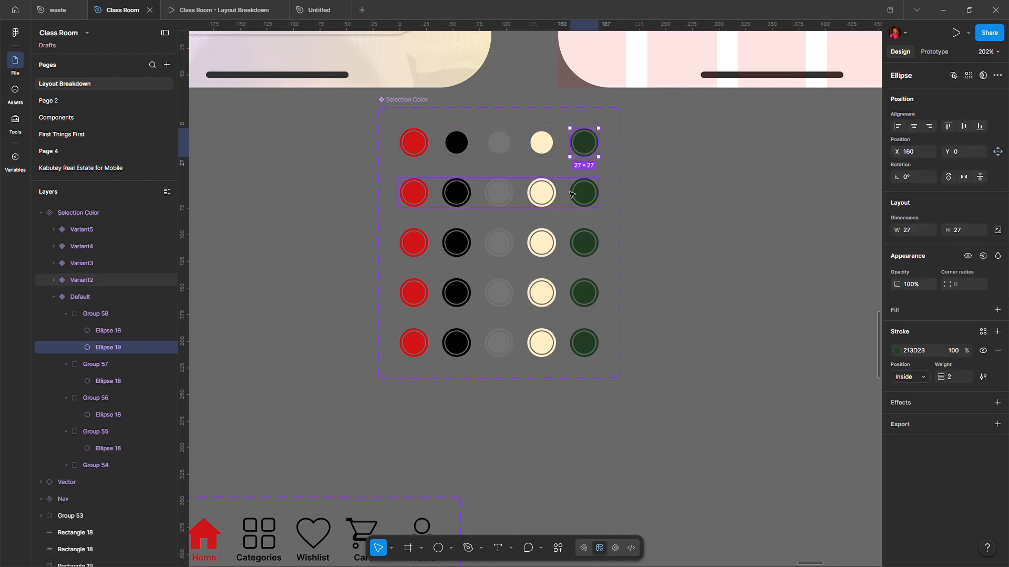
key("Delete")
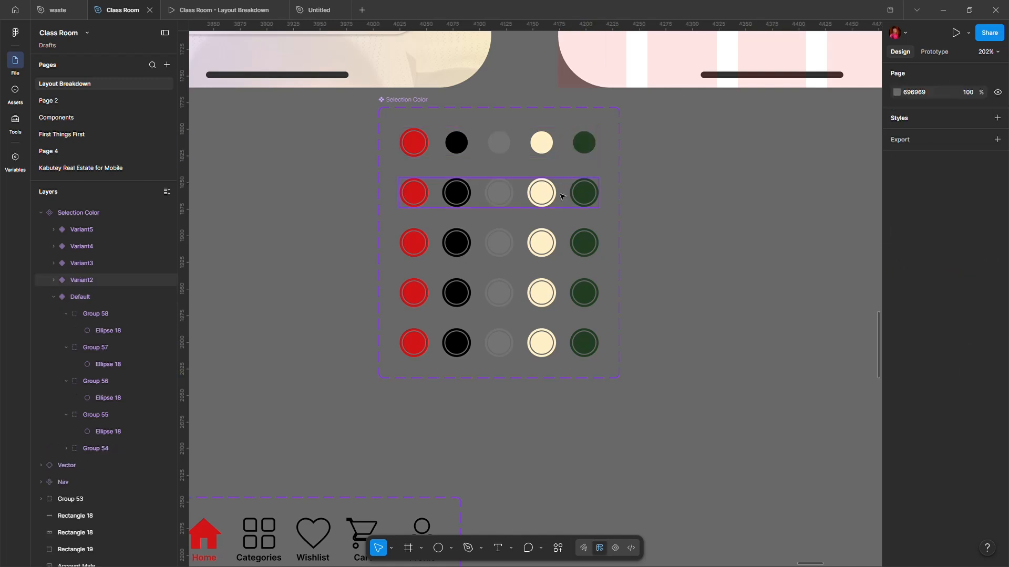
Delete the outer rings of the red, grey, cream and green swatches in Variant2, keeping only the black one ringed.
left_click(426, 200, "ctrl")
key("Delete")
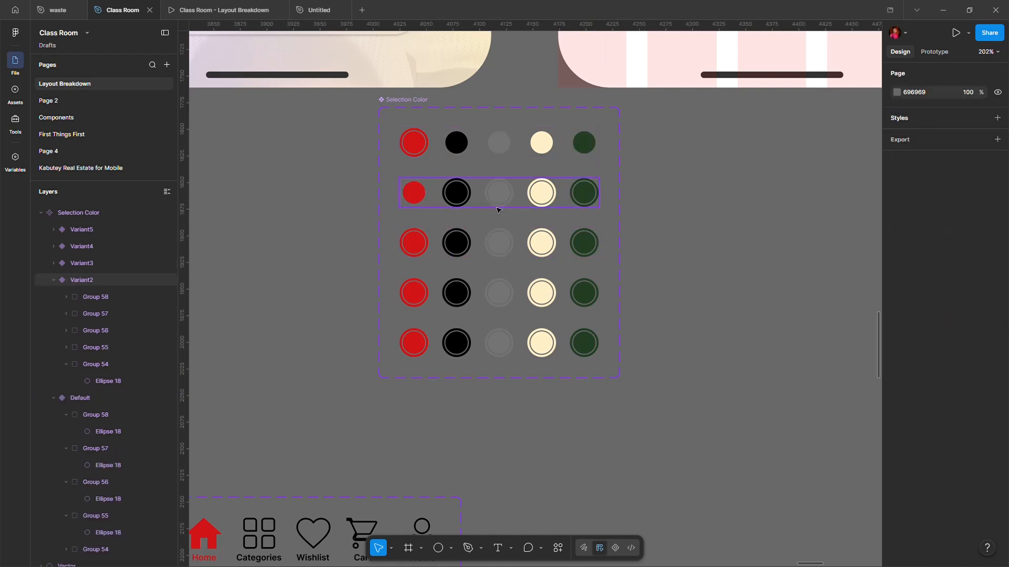
left_click(498, 207, "ctrl")
key("Delete")
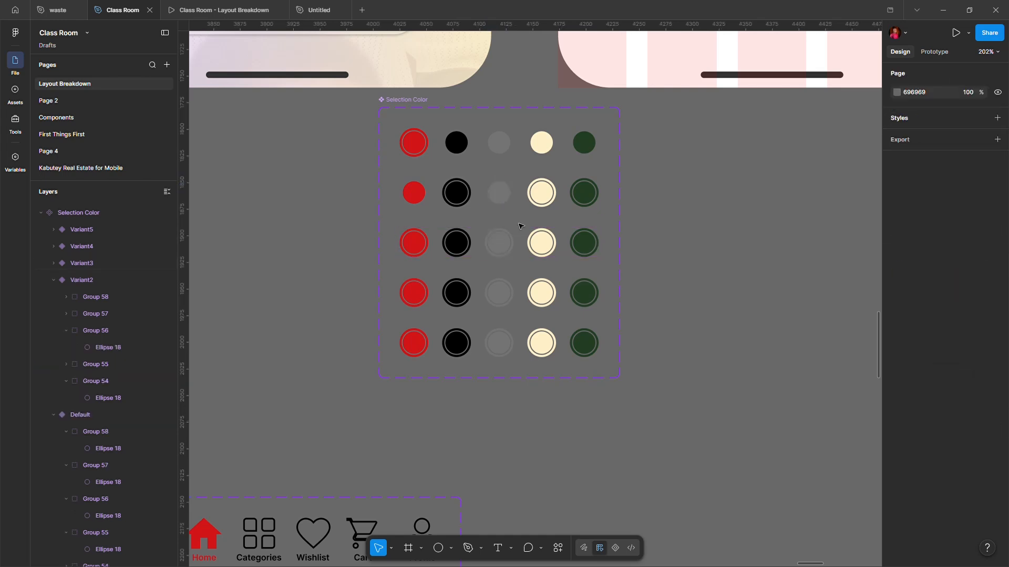
left_click(548, 204, "ctrl")
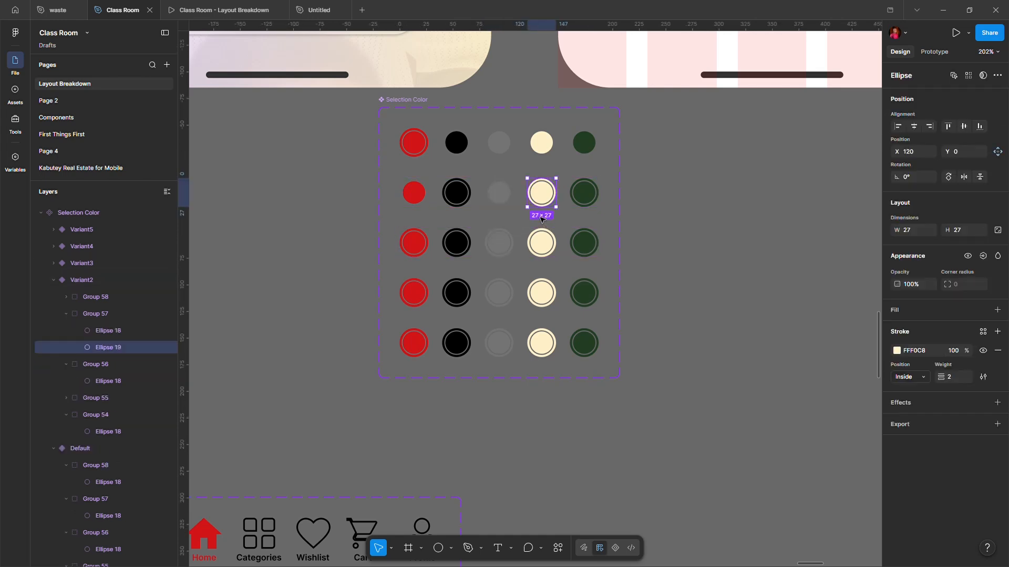
key("Delete")
left_click(574, 200, "ctrl")
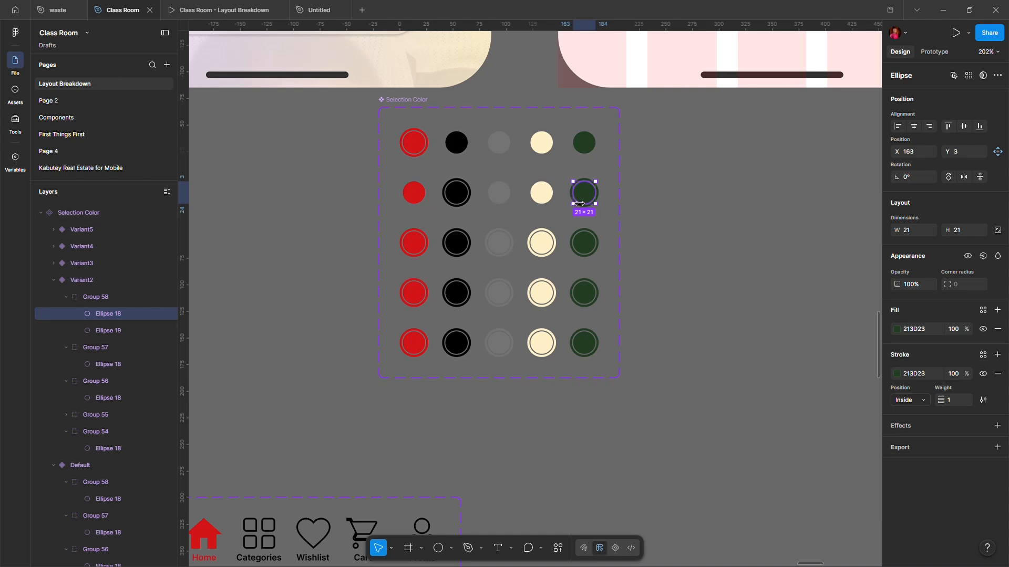
left_click(570, 198)
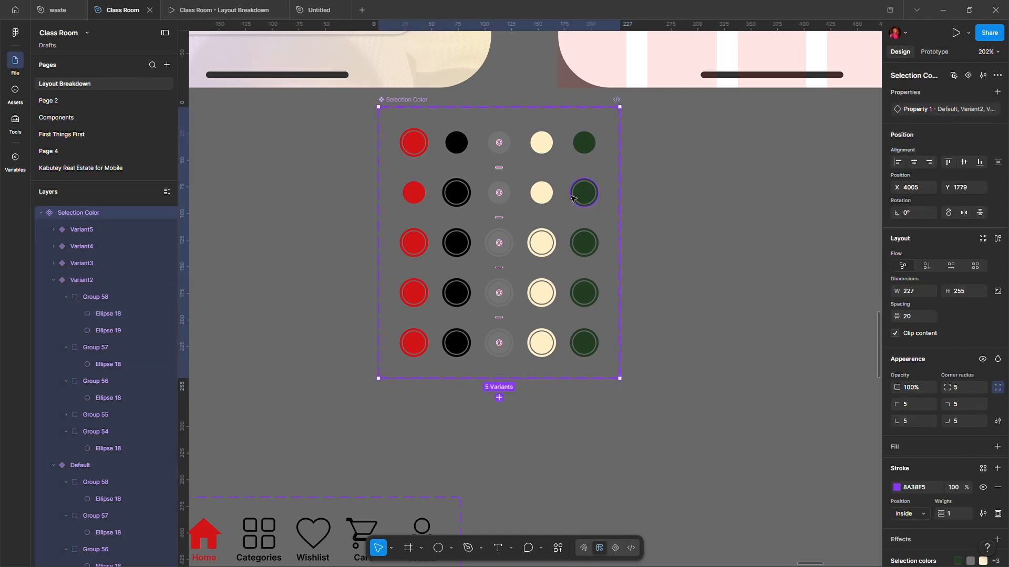
left_click(573, 200, "ctrl")
key("Delete")
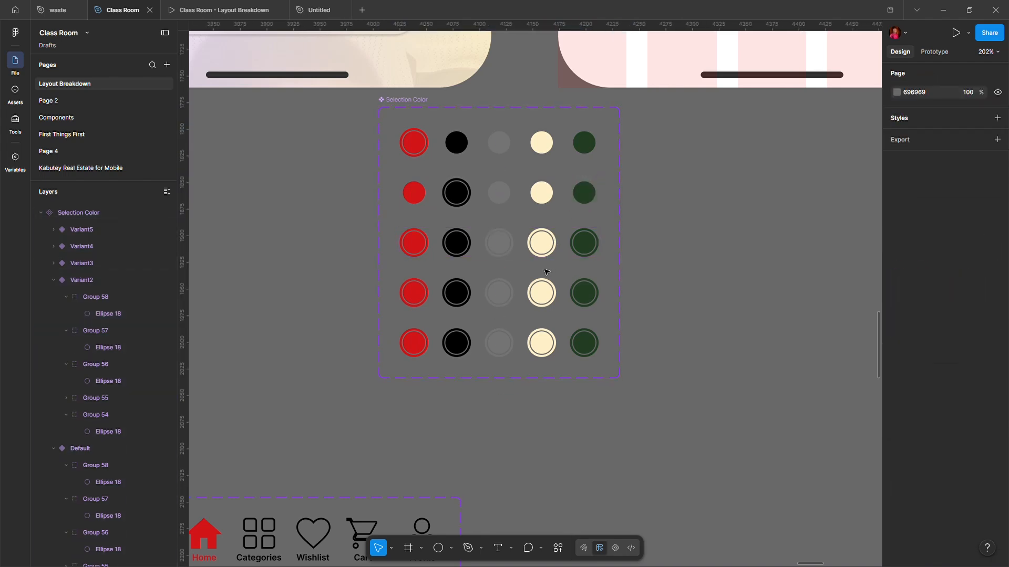
Delete the outer rings of the cream, green, black and red swatches in Variant3, keeping only the grey one ringed.
left_click(560, 248, "ctrl")
key("Delete")
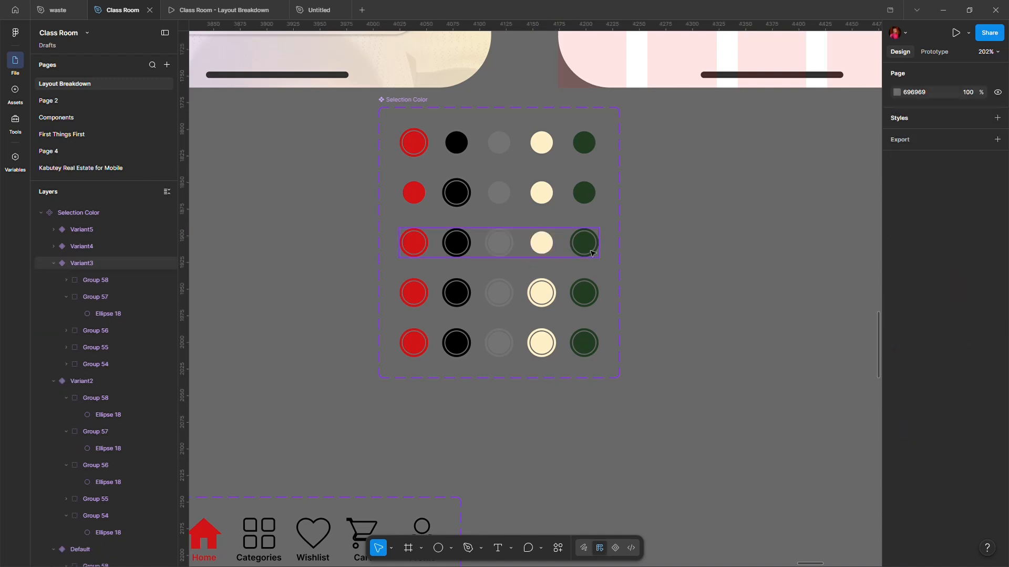
left_click(599, 257, "ctrl")
key("Delete")
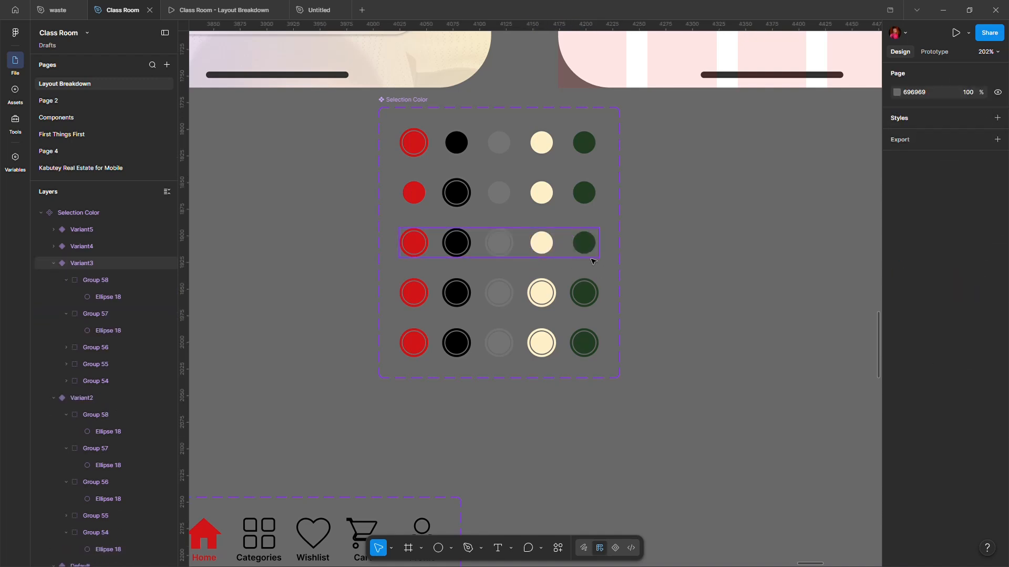
left_click(474, 247, "ctrl")
key("Delete")
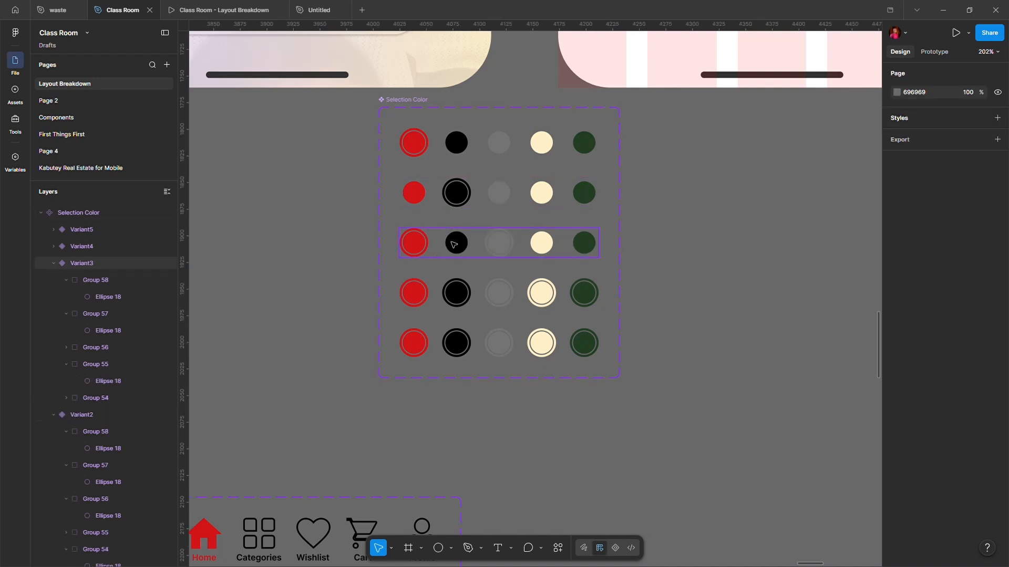
left_click(428, 249, "ctrl")
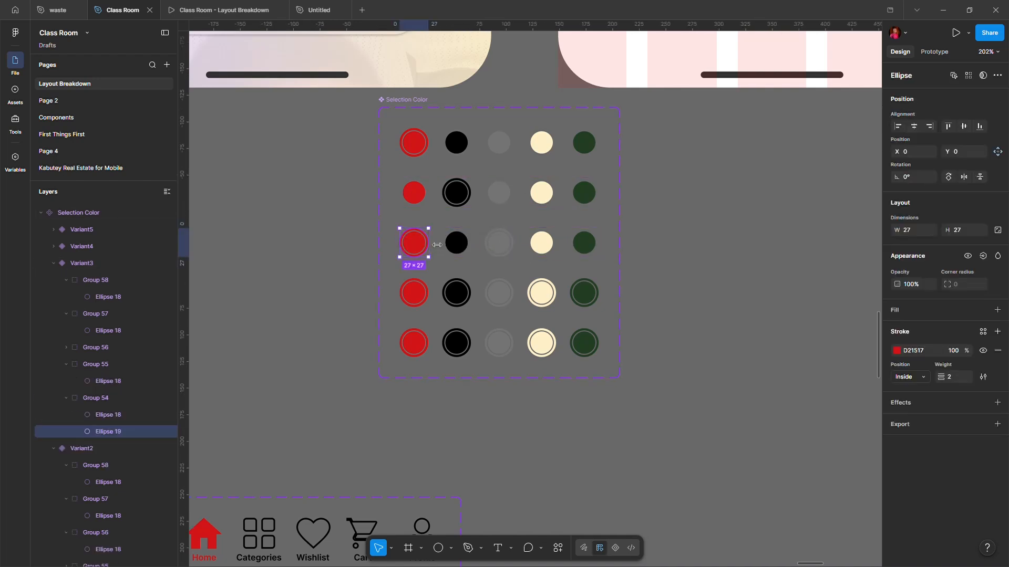
key("Delete")
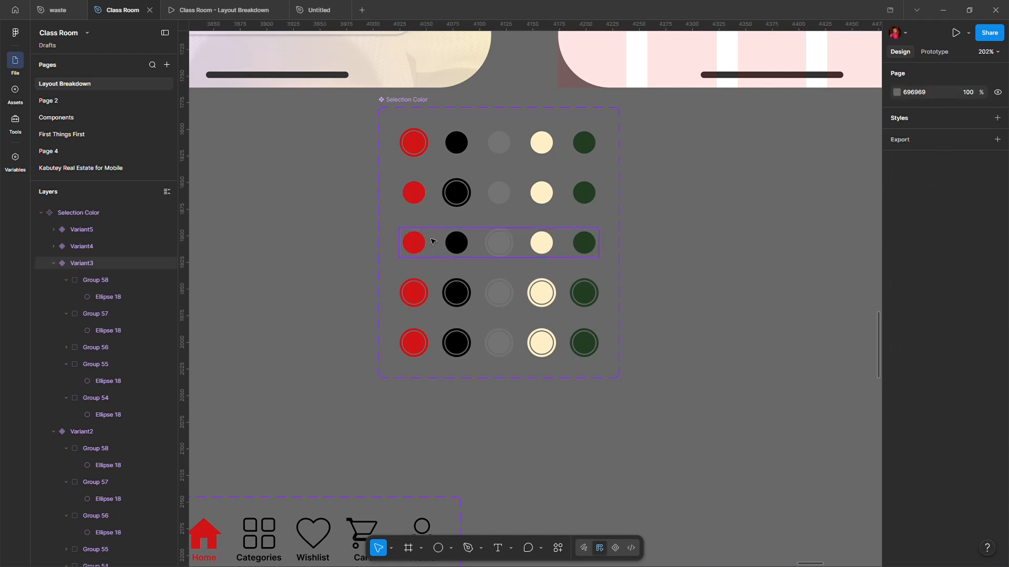
Delete the outer rings of the red, black, grey and green swatches in Variant4, keeping only the cream one ringed.
left_click(430, 295, "ctrl")
key("Delete")
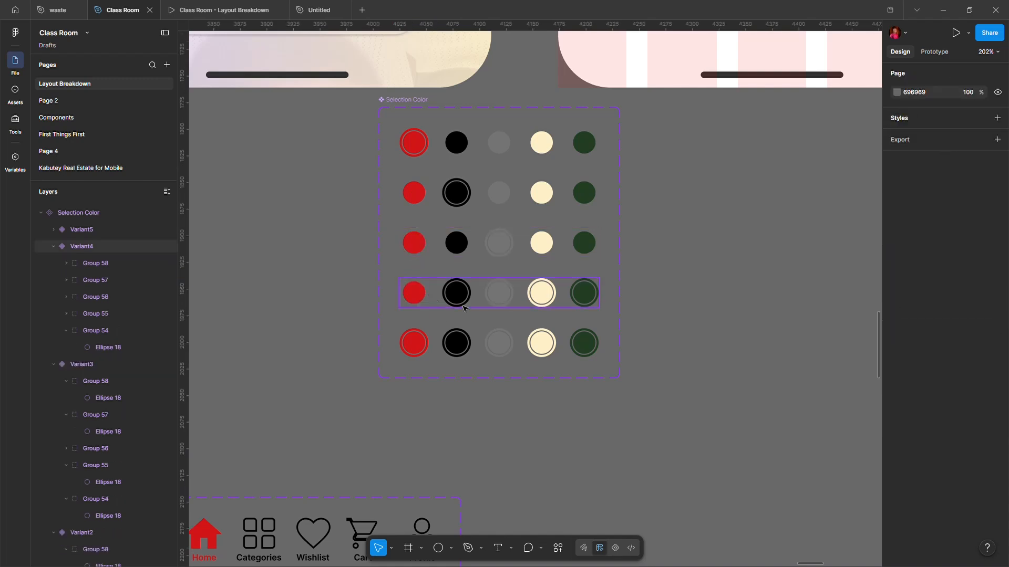
left_click(478, 297, "ctrl")
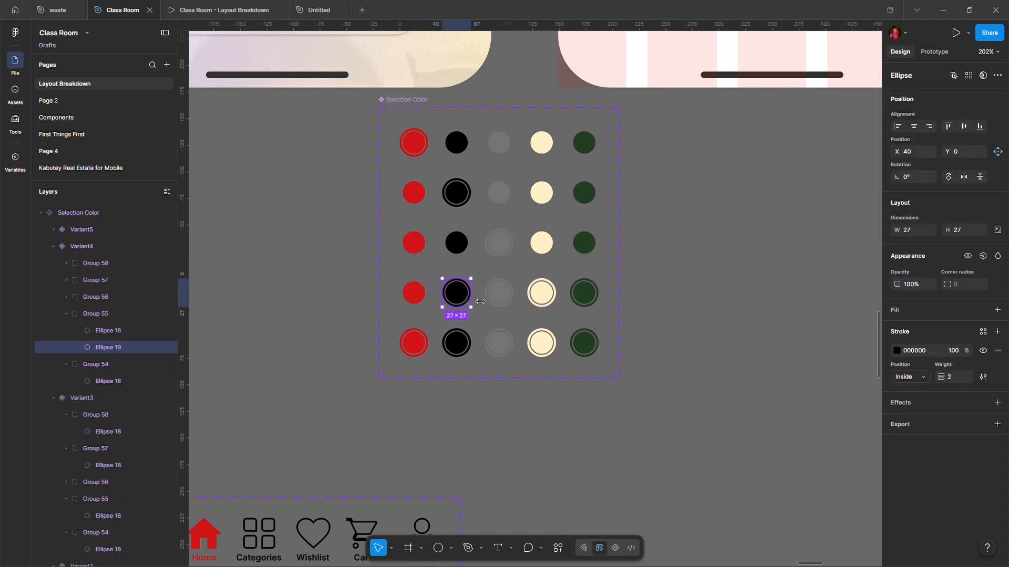
key("Delete")
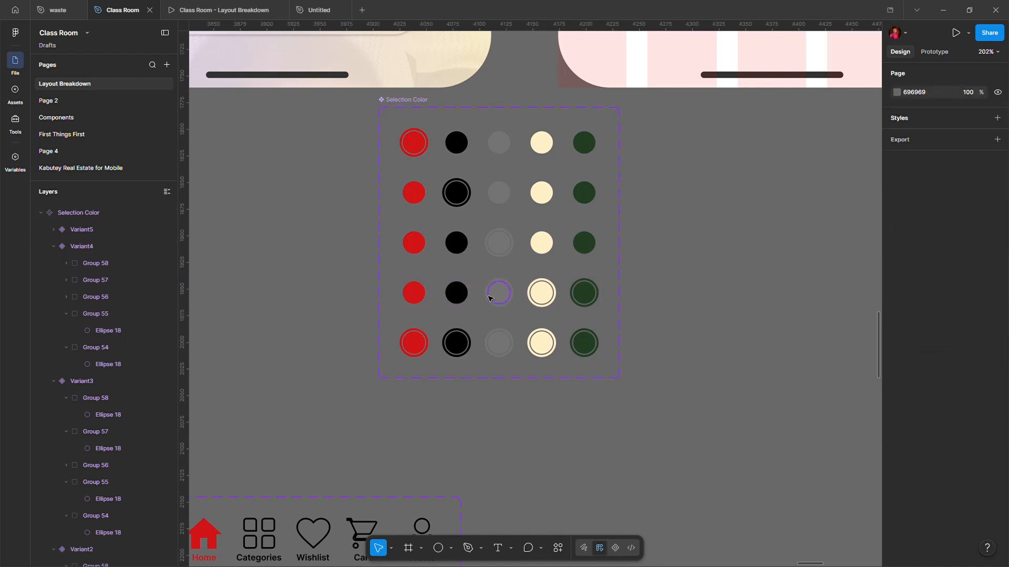
left_click(488, 299, "ctrl")
key("Delete")
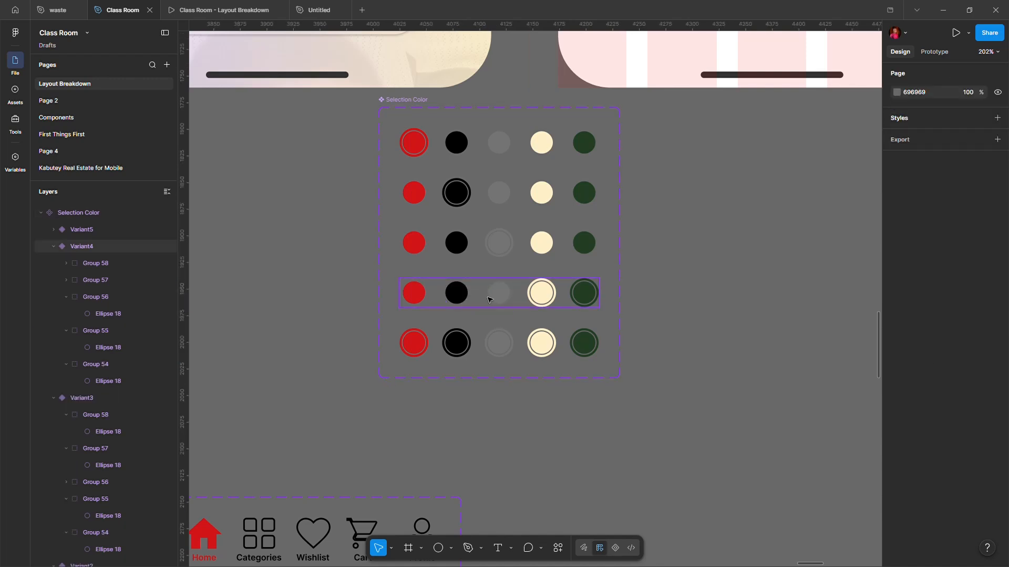
left_click(574, 299, "ctrl")
key("Delete")
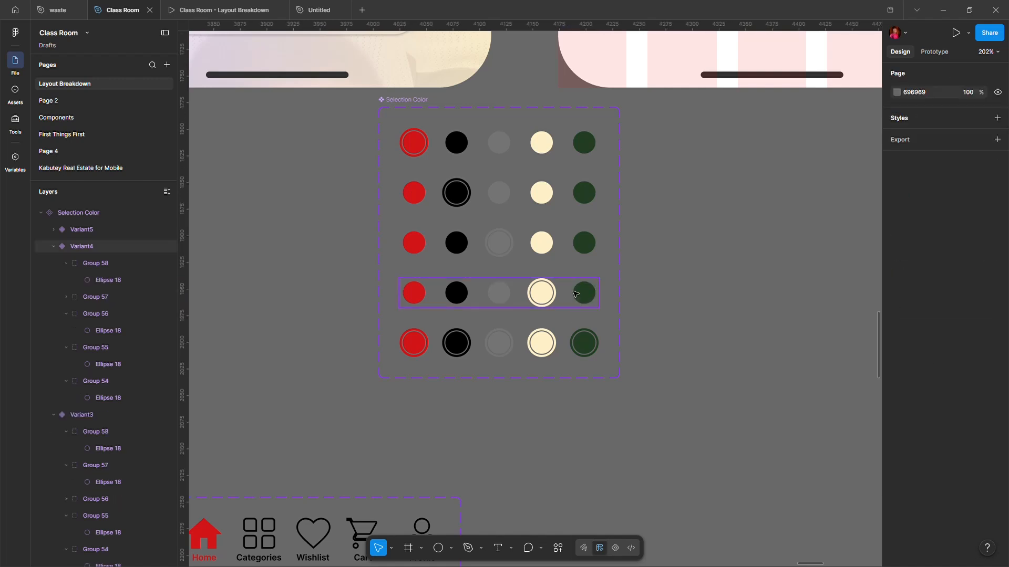
Delete the outer rings of the cream, grey, black and red swatches in Variant5, keeping only the green one ringed.
left_click(555, 340, "ctrl")
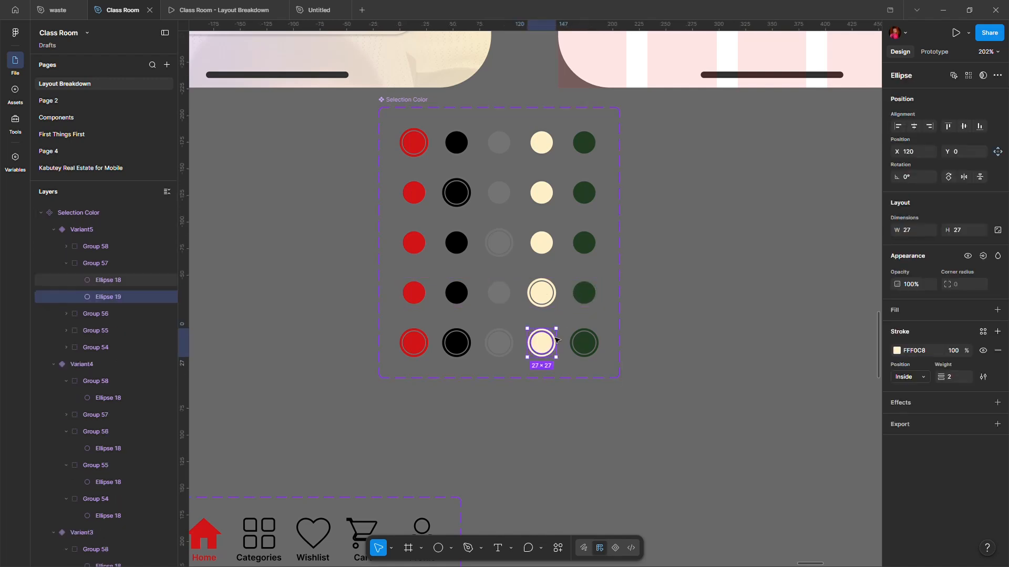
key("Delete")
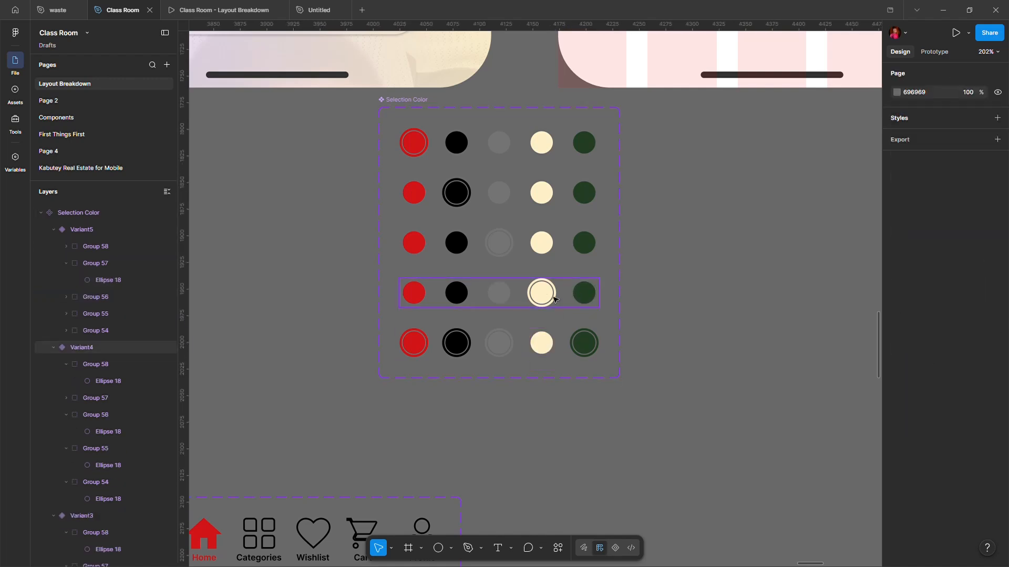
left_click(516, 348, "ctrl")
key("Delete")
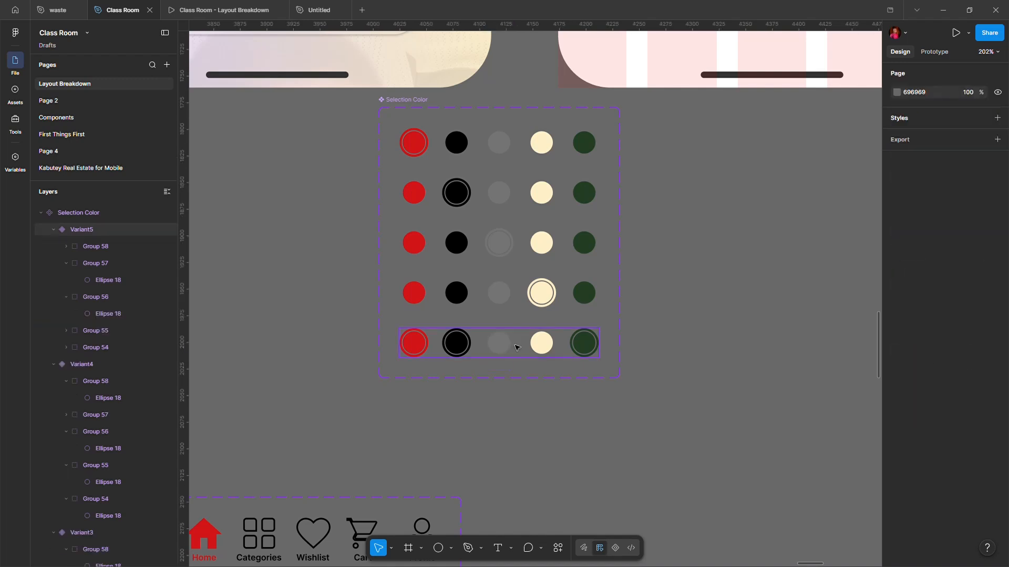
left_click(473, 347, "ctrl")
key("Delete")
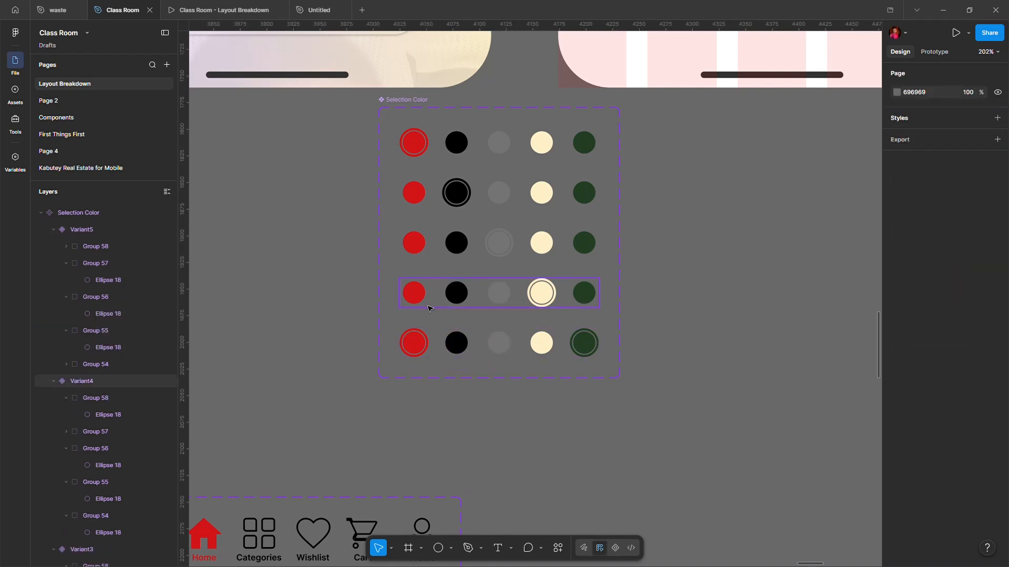
left_click(431, 346, "ctrl")
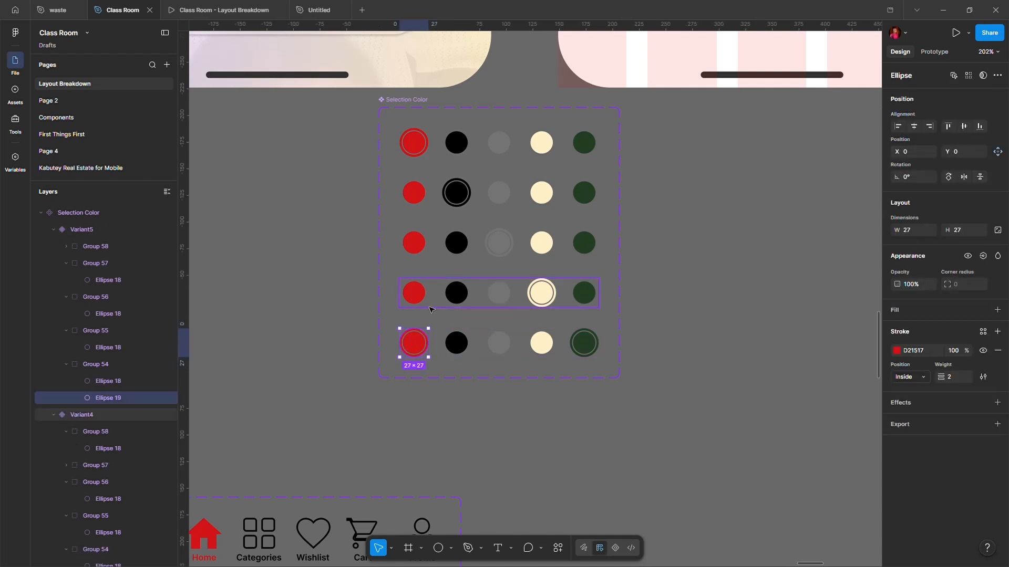
key("Delete")
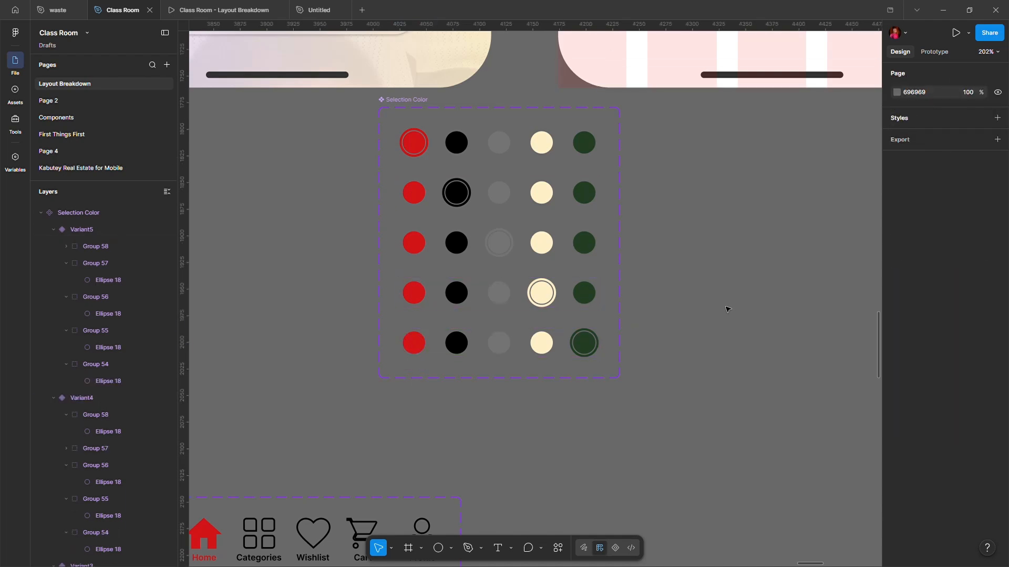
Move the Selection Color component set to X 3997, Y 1796 and switch to prototype editing.
left_click_drag(400, 103, 392, 121)
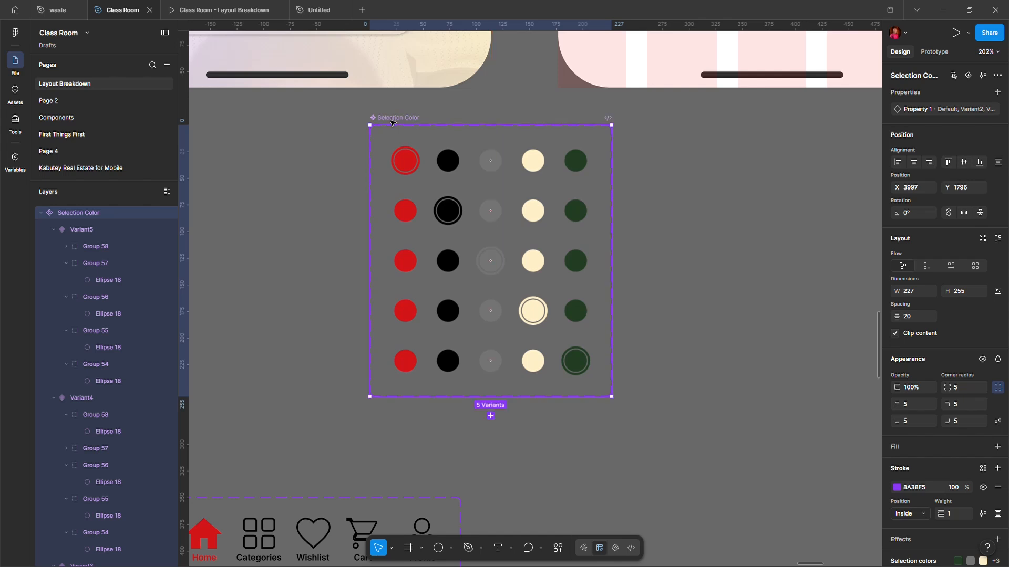
left_click(936, 51)
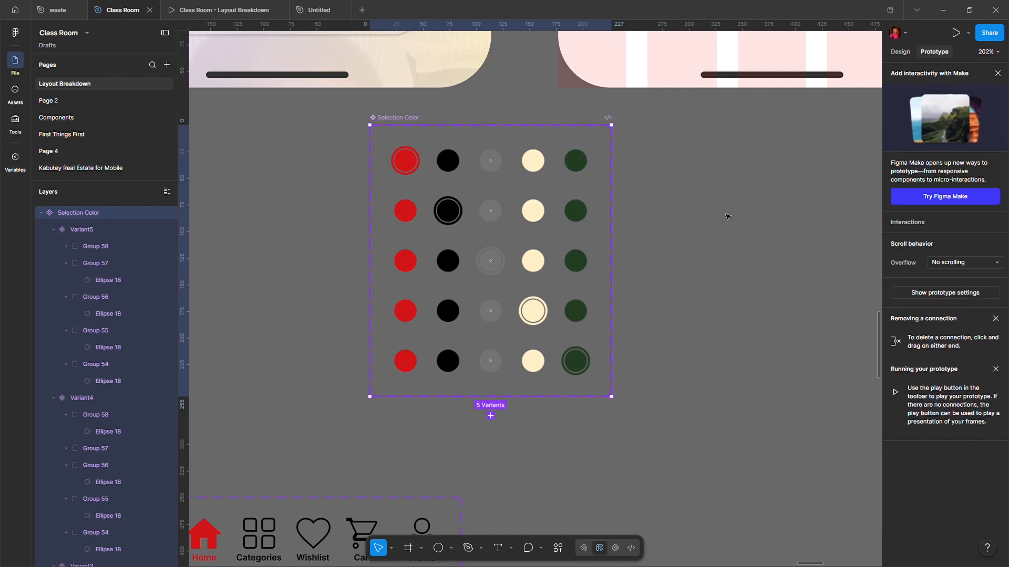
Connect the red swatches in Variant2, Variant3, Variant4 and Variant5 to the Default variant with an instant on-tap Change to interaction.
left_click(440, 174)
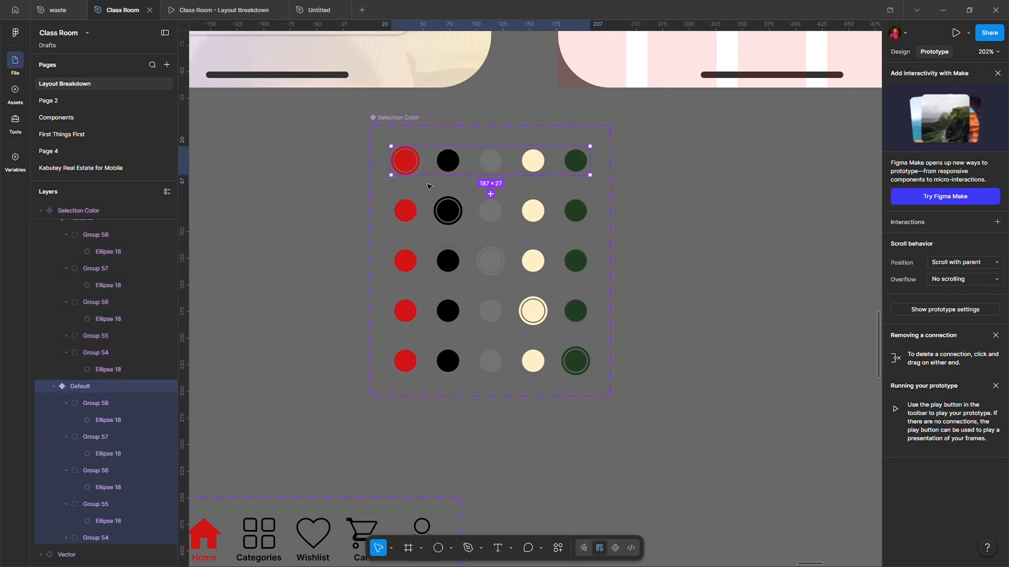
left_click(413, 214)
double_click(415, 212)
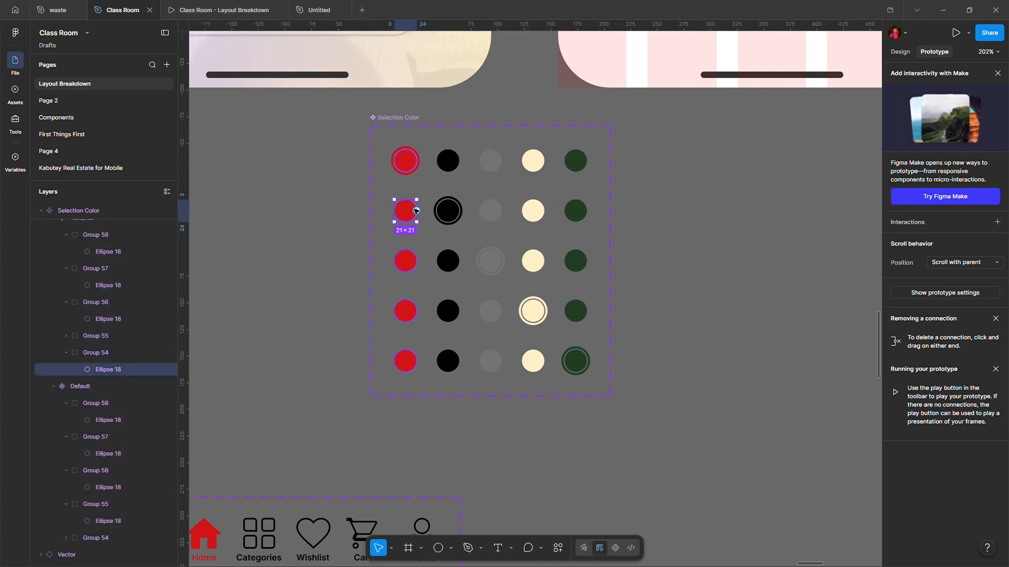
left_click_drag(417, 210, 490, 168)
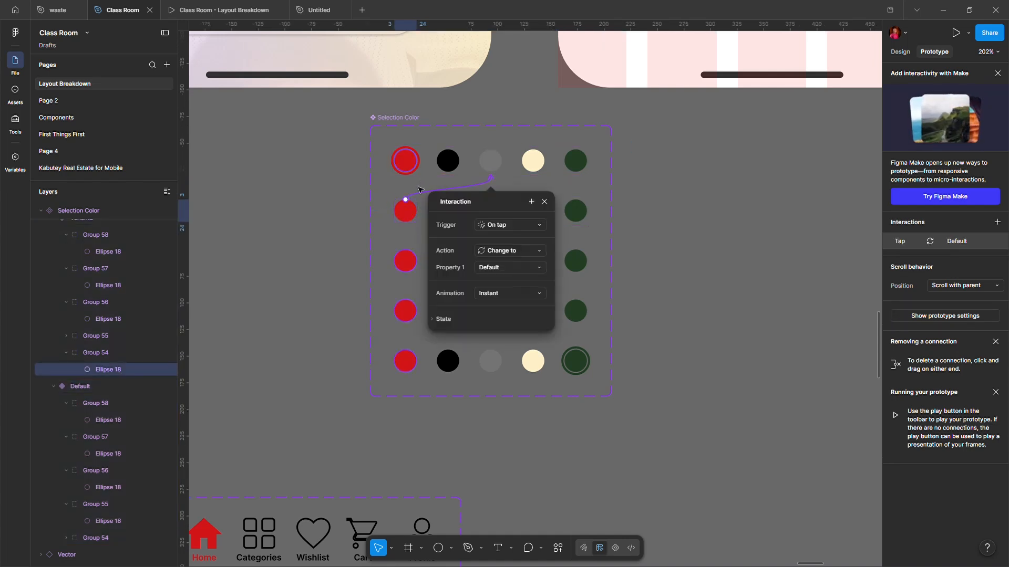
double_click(411, 265)
left_click_drag(416, 261, 449, 161)
left_click(413, 314)
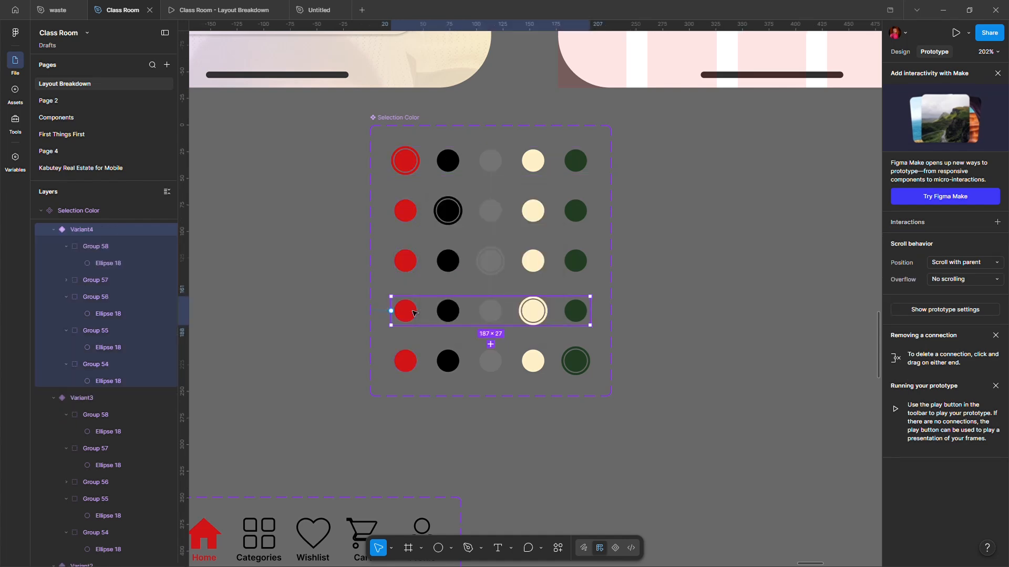
left_click(414, 313)
left_click_drag(419, 313, 490, 162)
left_click(408, 367)
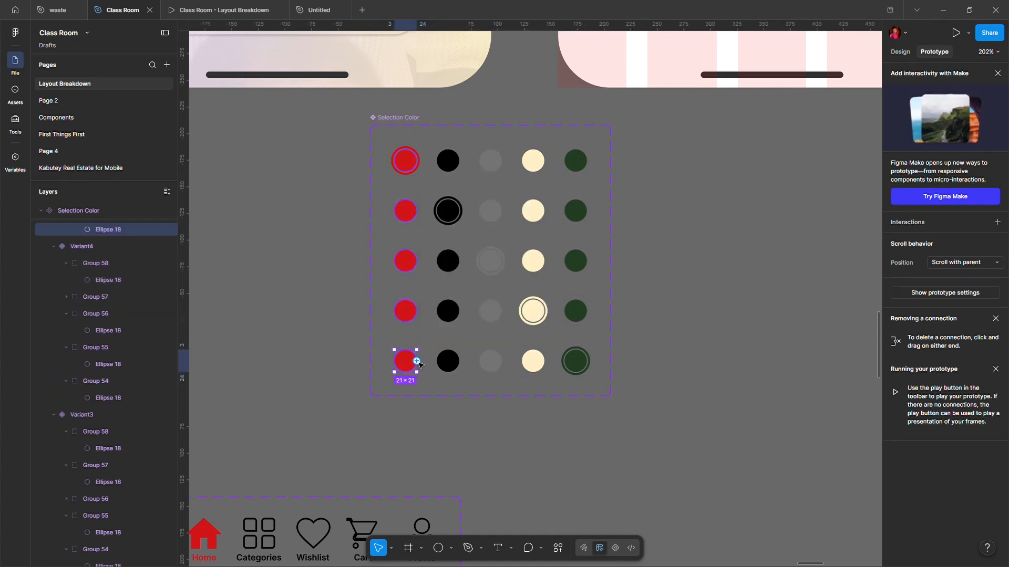
left_click_drag(419, 362, 490, 163)
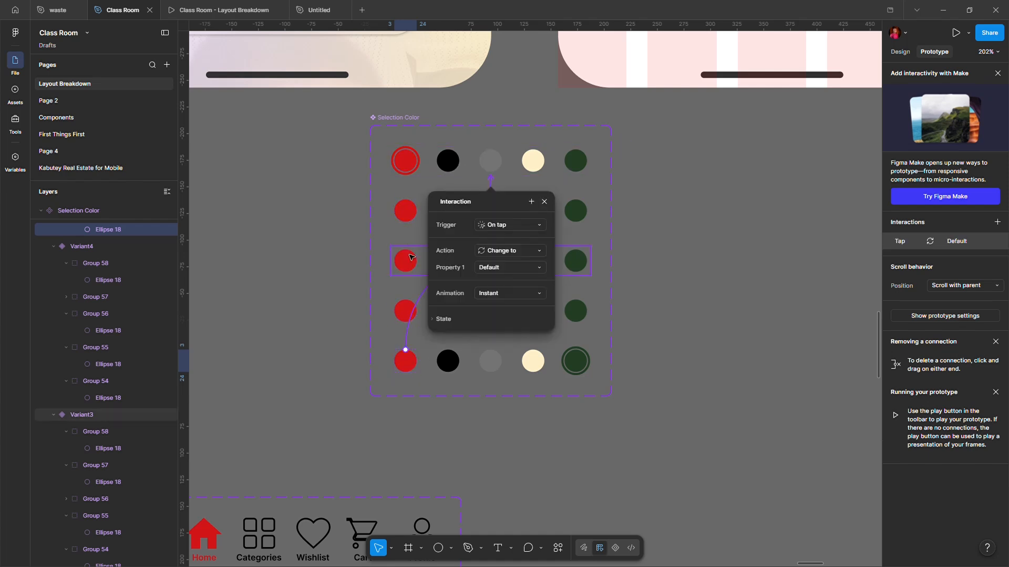
left_click(411, 219)
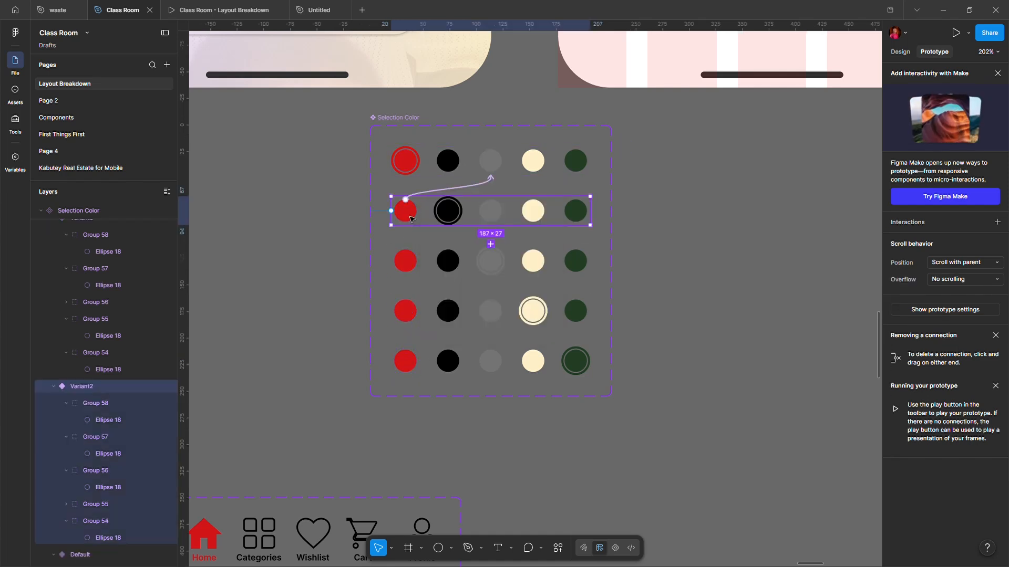
Connect the black swatches in Default, Variant3, Variant4 and Variant5 to Variant2 with an instant on-tap Change to interaction.
left_click(452, 167)
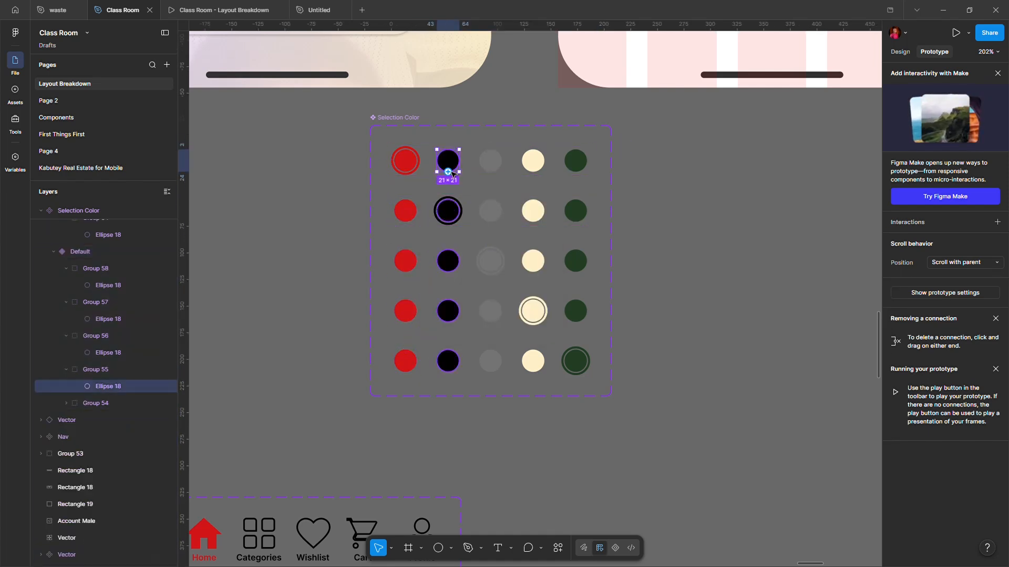
left_click_drag(448, 172, 455, 218)
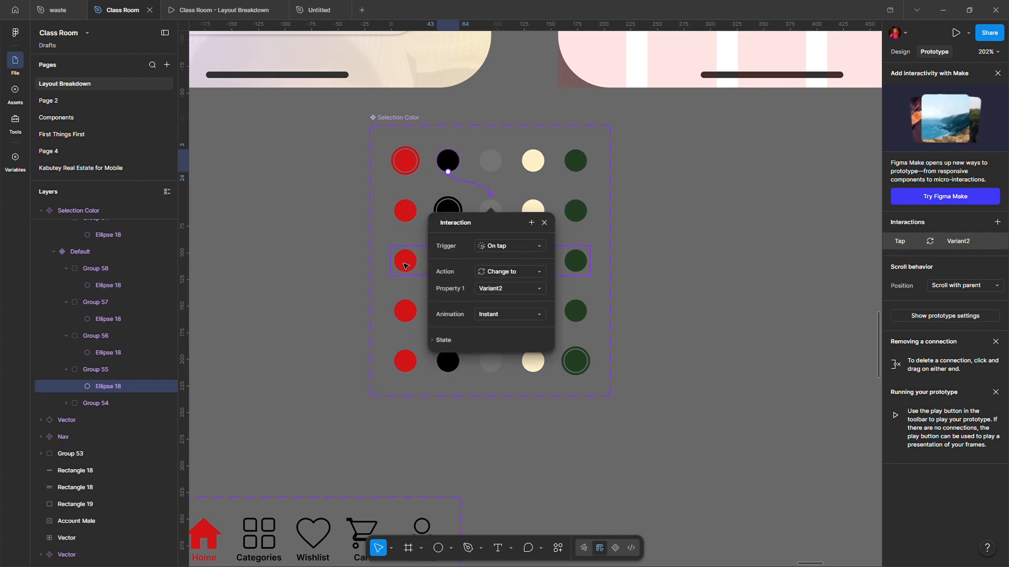
left_click(448, 261)
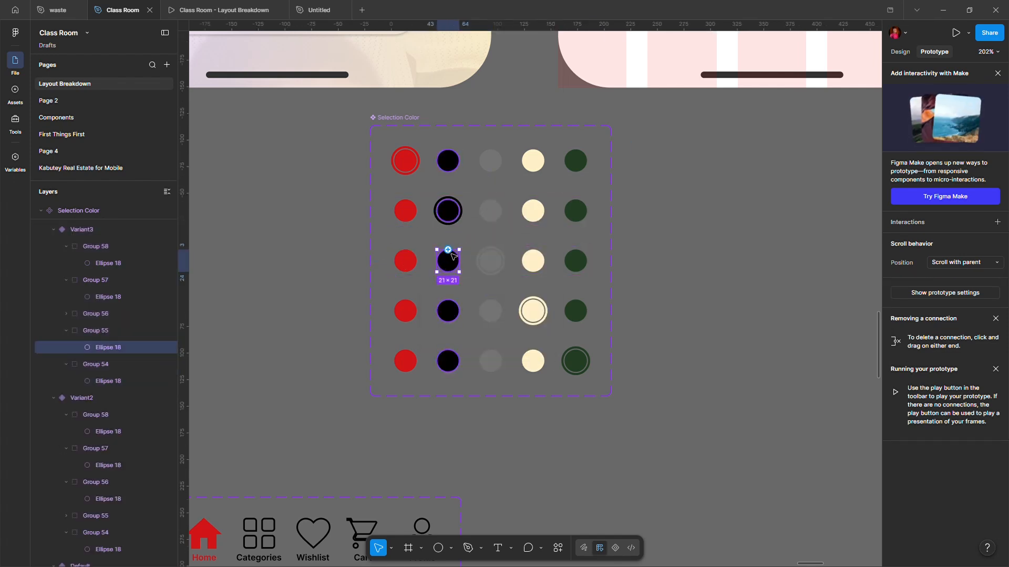
left_click_drag(447, 250, 448, 212)
left_click(412, 305)
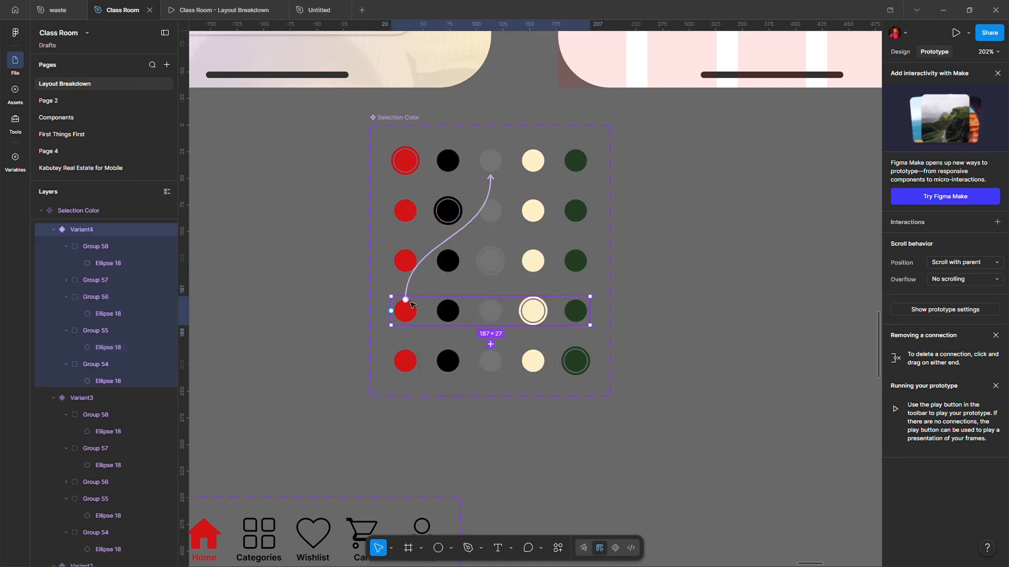
left_click(449, 311)
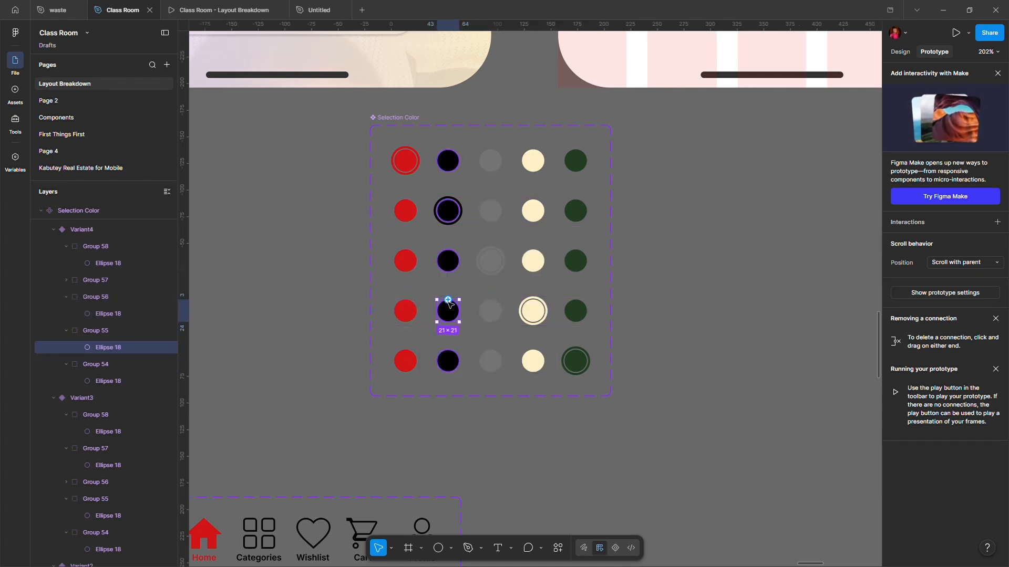
left_click_drag(447, 299, 465, 218)
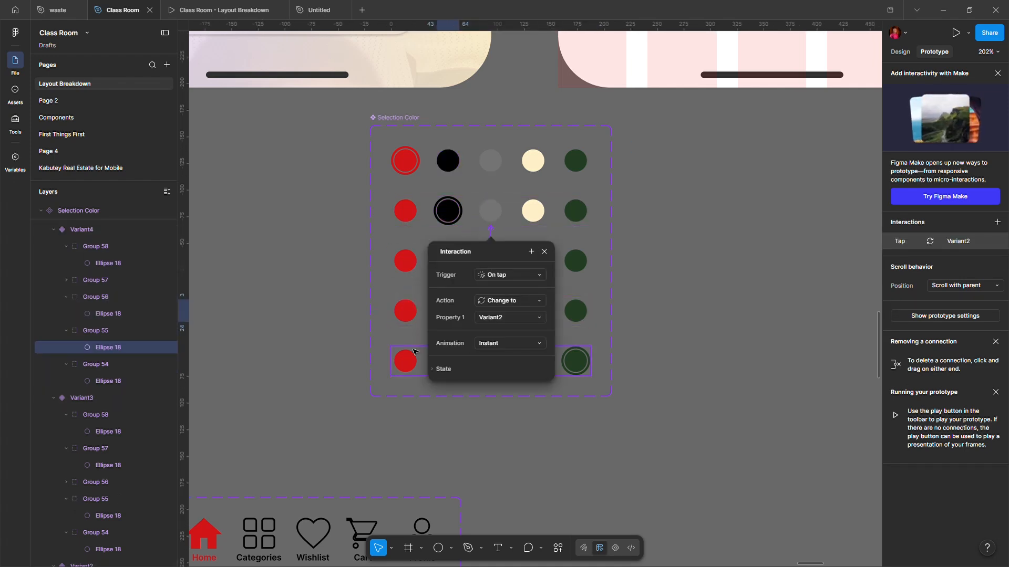
key("Escape")
left_click(451, 361)
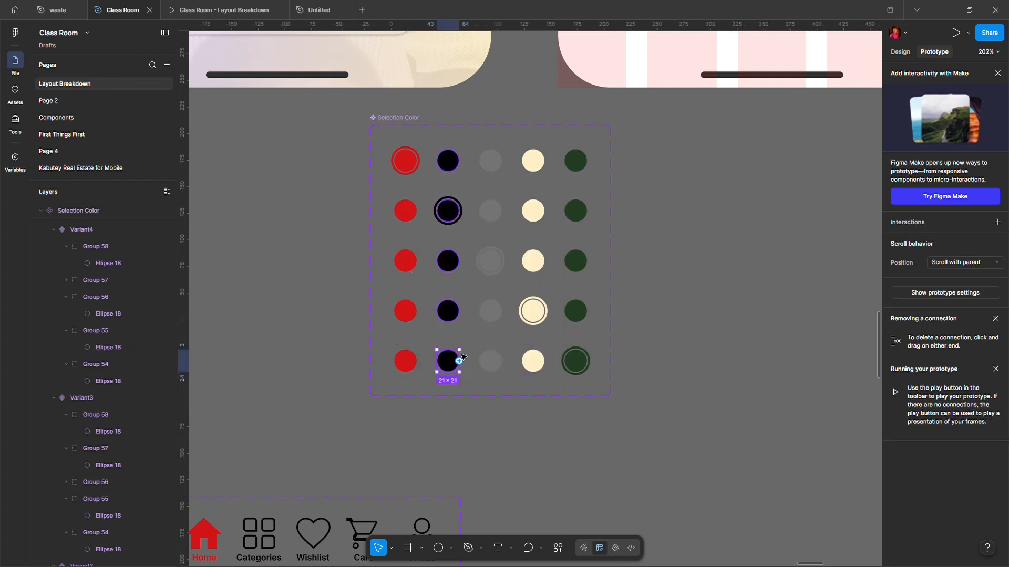
left_click_drag(459, 361, 467, 226)
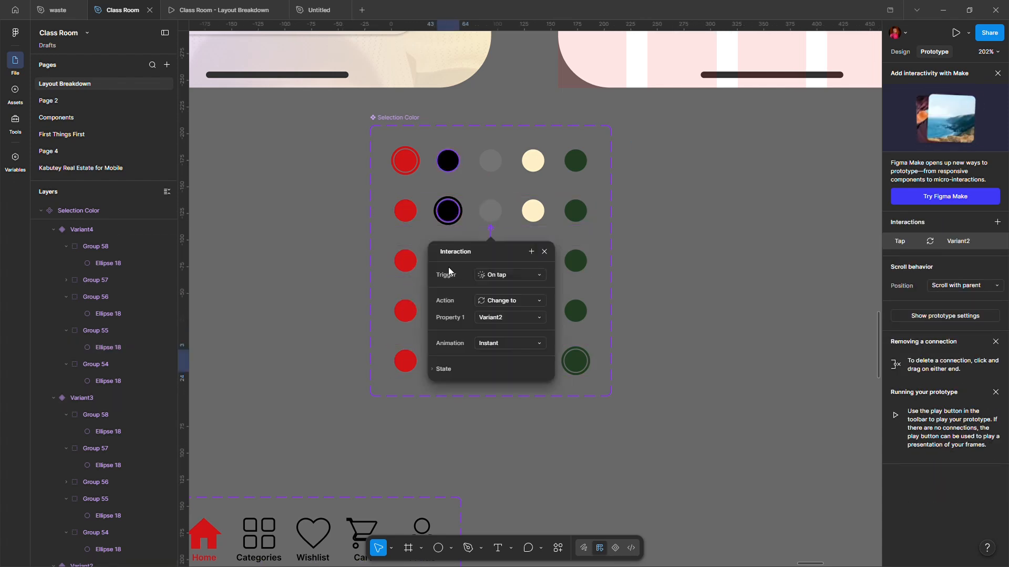
left_click(545, 252)
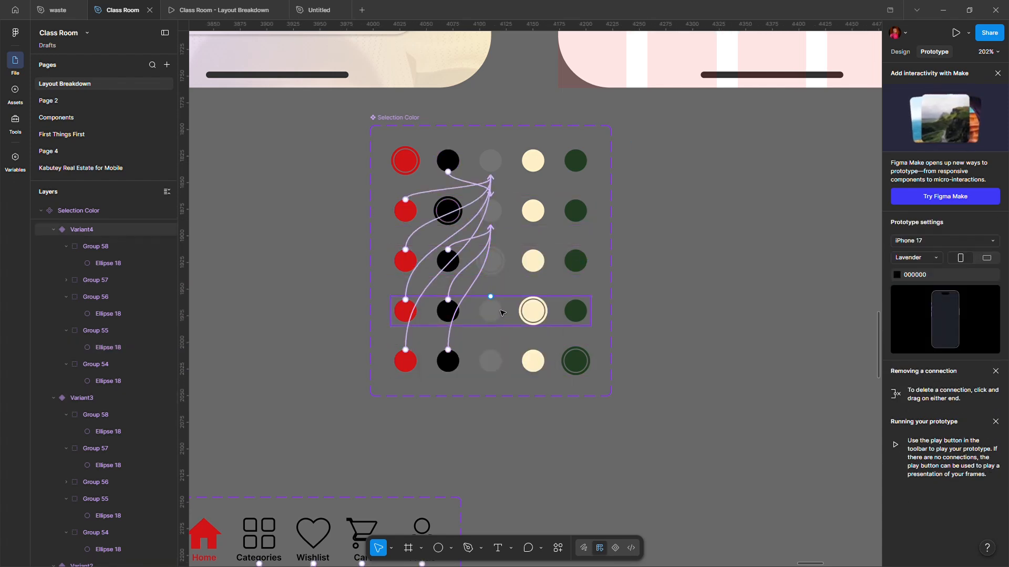
Connect the grey swatches in Default, Variant2, Variant4 and Variant5 to Variant3 with an instant on-tap Change to interaction.
left_click(499, 316)
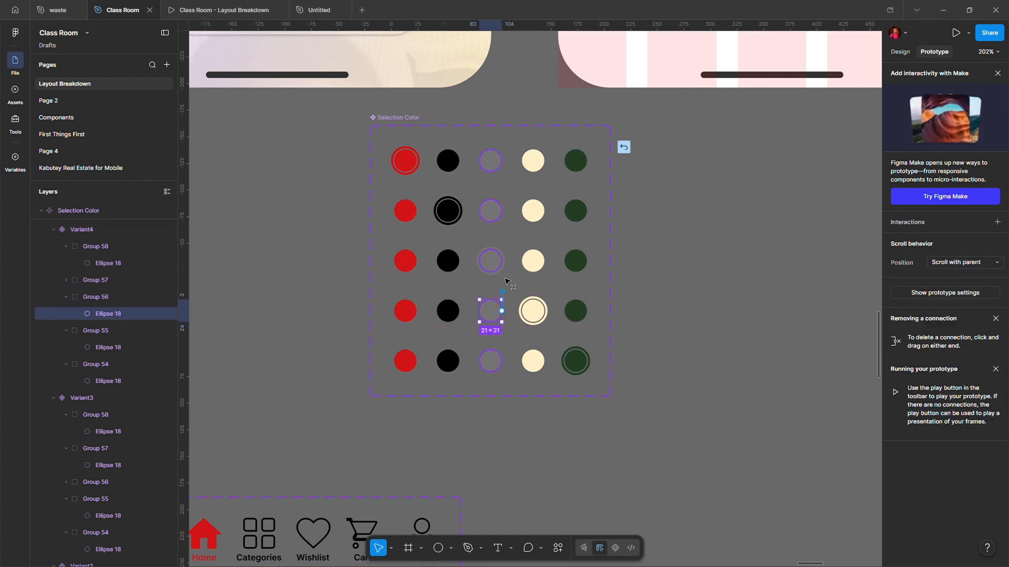
left_click_drag(507, 251, 484, 251)
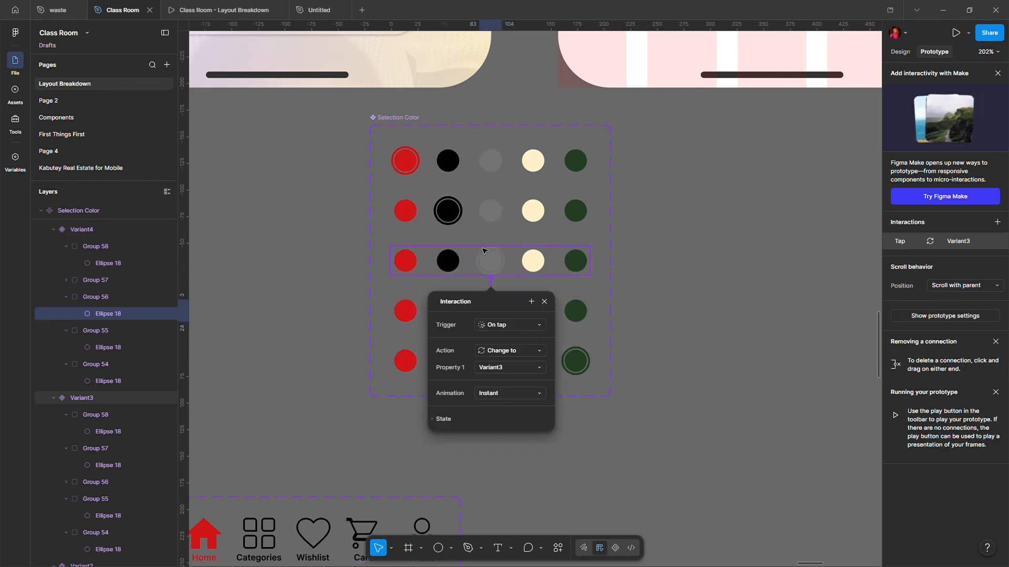
left_click(494, 215)
left_click(491, 212)
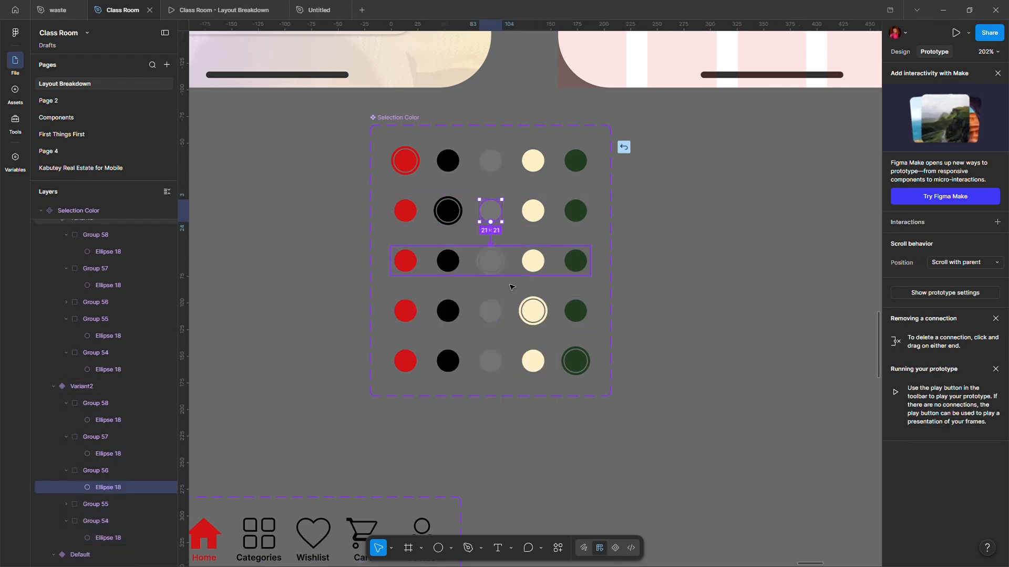
left_click_drag(511, 287, 510, 268)
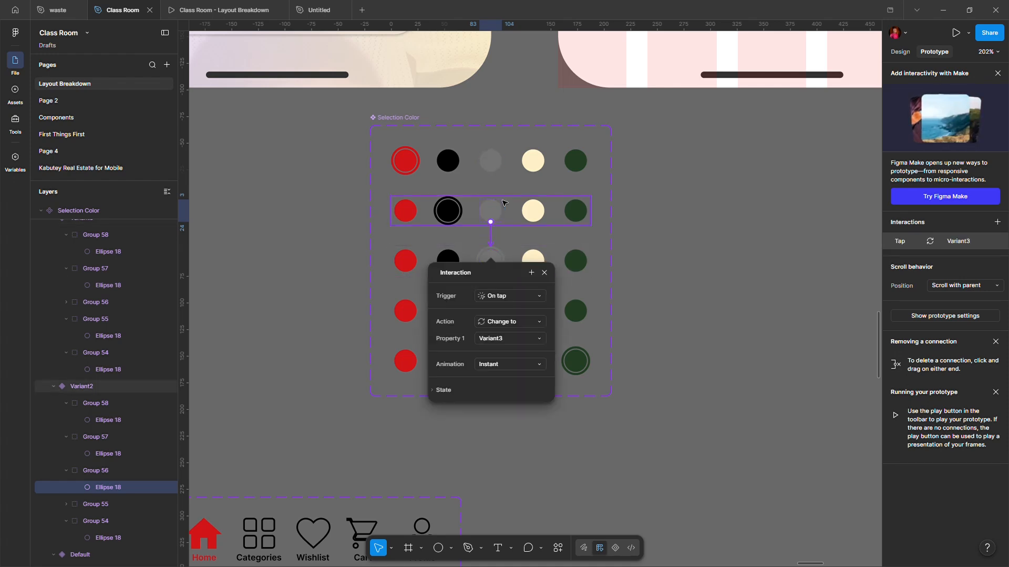
left_click(497, 171)
left_click(497, 166)
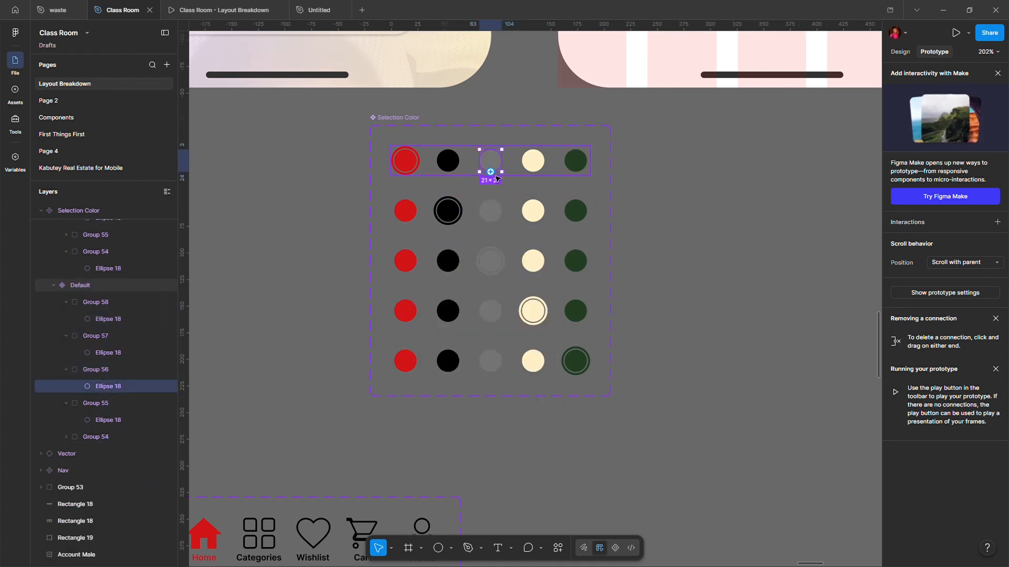
left_click_drag(491, 172, 509, 258)
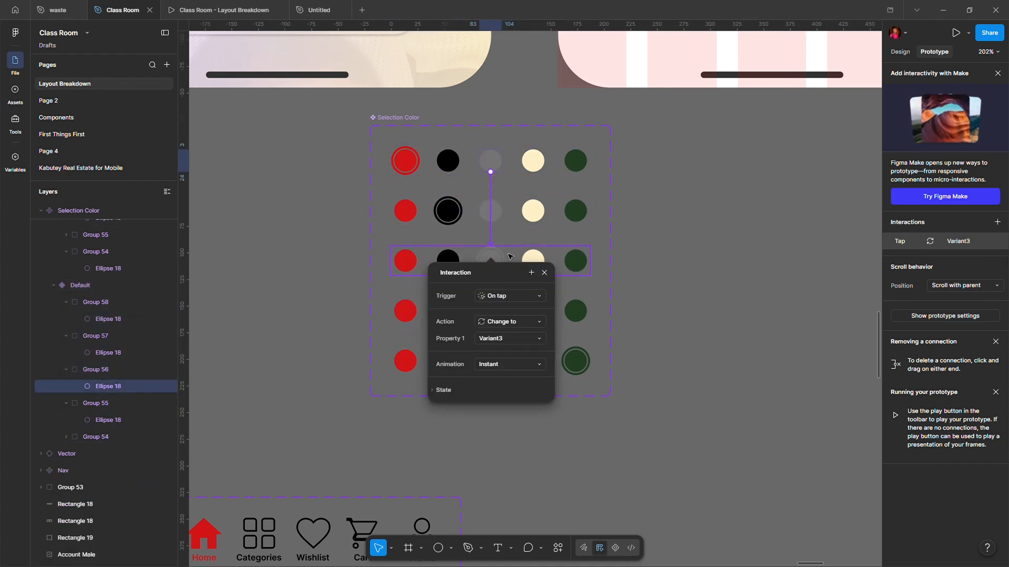
left_click(533, 164)
left_click(534, 164)
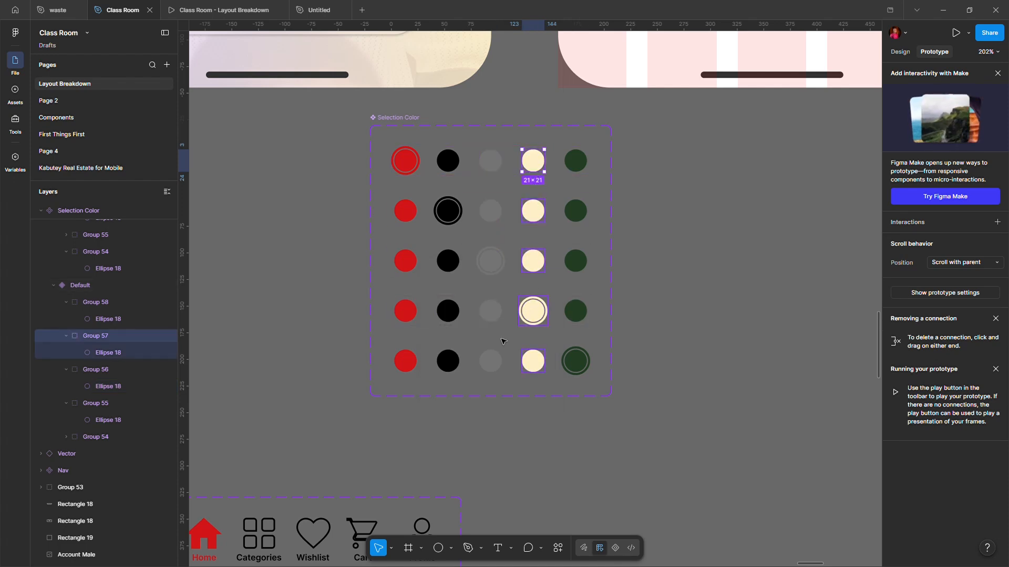
left_click(491, 362)
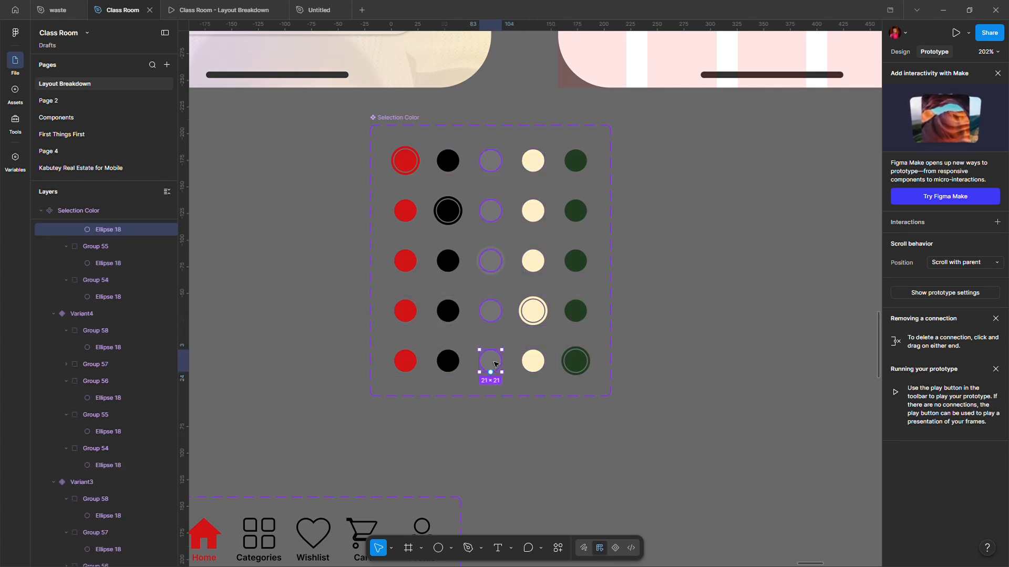
left_click_drag(490, 350, 508, 261)
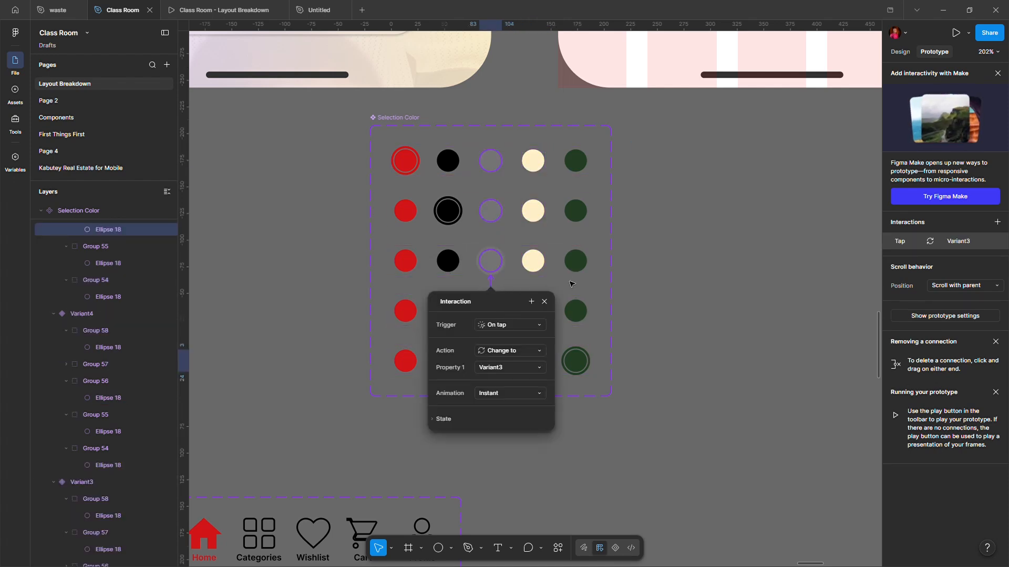
left_click(491, 311)
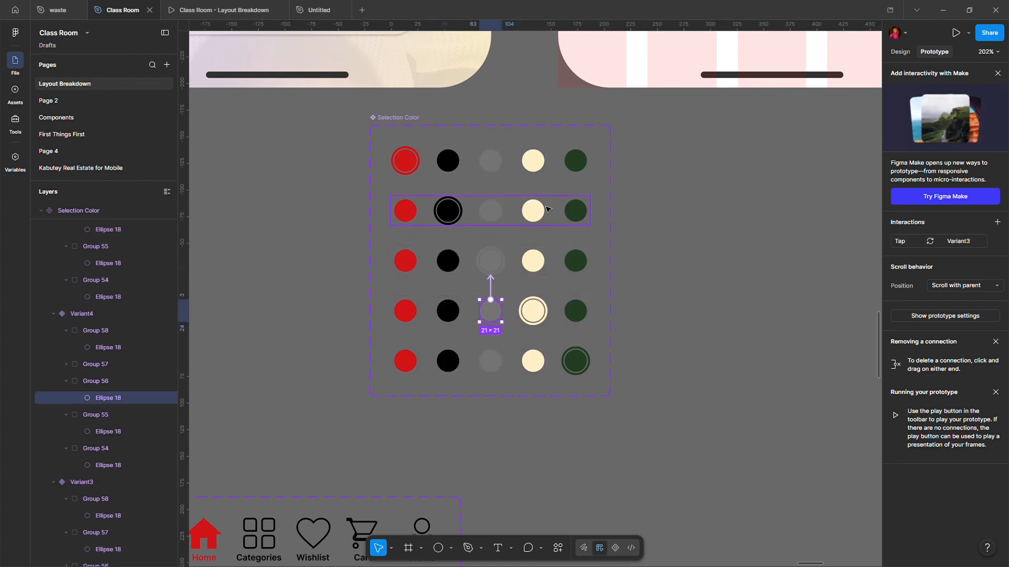
Connect the cream swatches in Default, Variant2 and Variant3 to Variant4 with an instant on-tap Change to interaction.
left_click(536, 162)
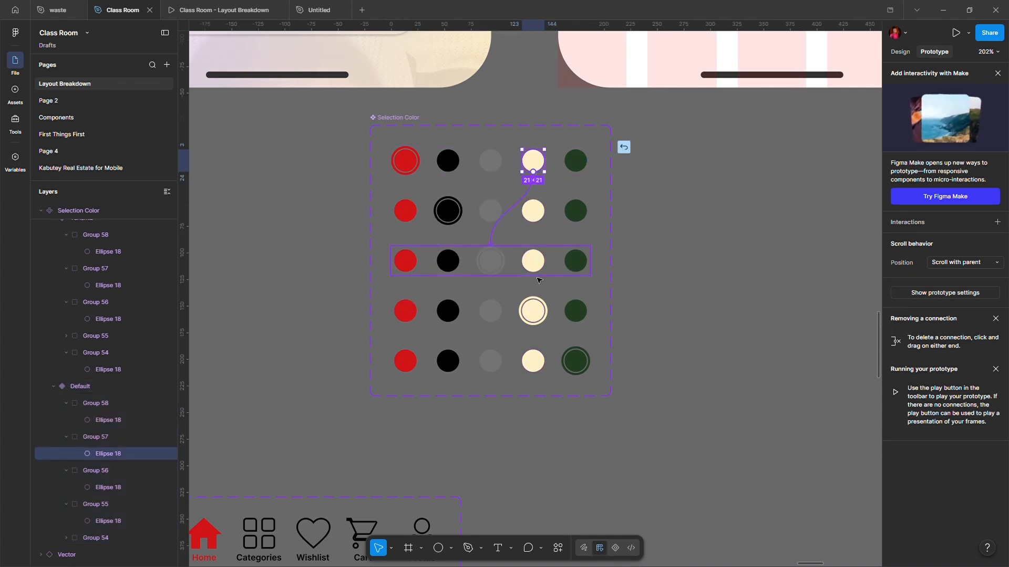
left_click_drag(538, 281, 536, 311)
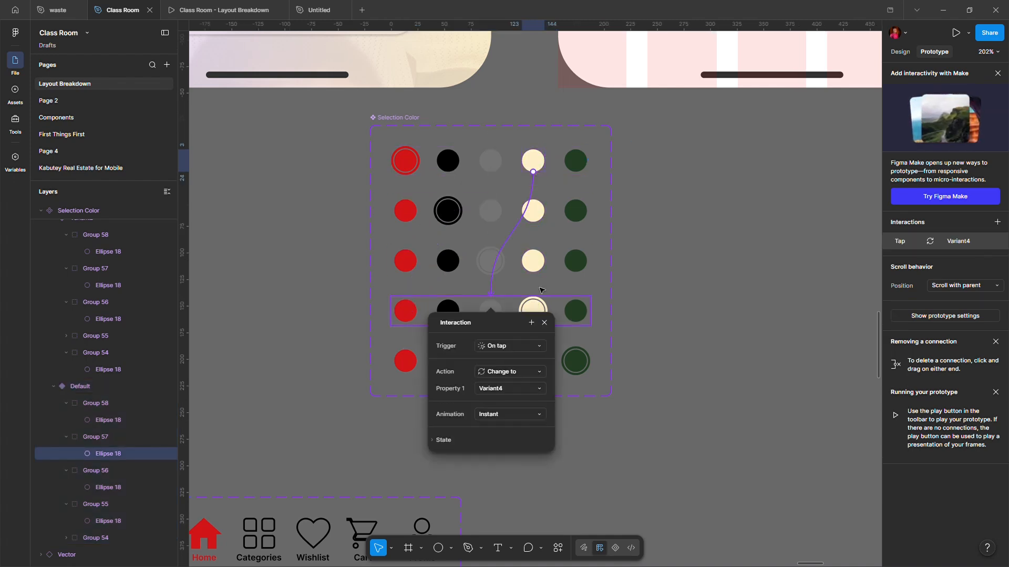
left_click(543, 211)
left_click_drag(545, 212, 534, 311)
left_click(544, 263)
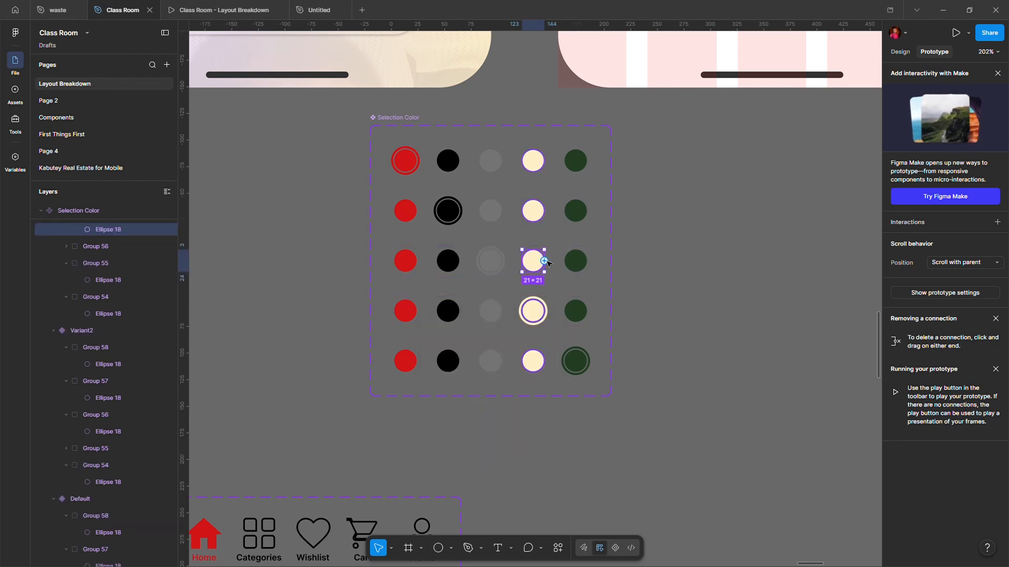
left_click_drag(545, 262, 551, 316)
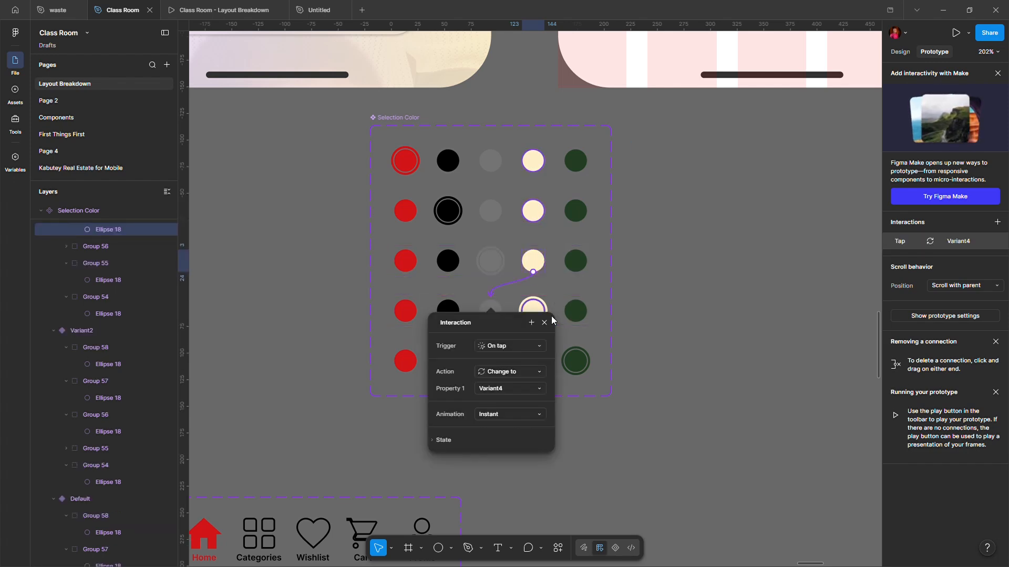
Connect the green swatches in Default, Variant2, Variant3 and Variant4 to Variant5 with an instant on-tap Change to interaction.
left_click(580, 163)
left_click(577, 173)
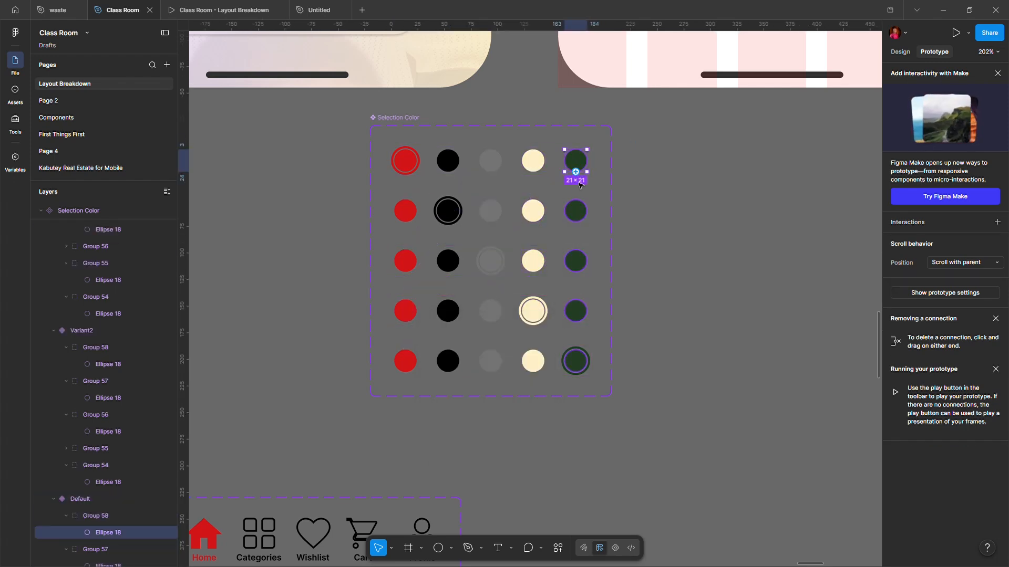
left_click_drag(576, 172, 562, 359)
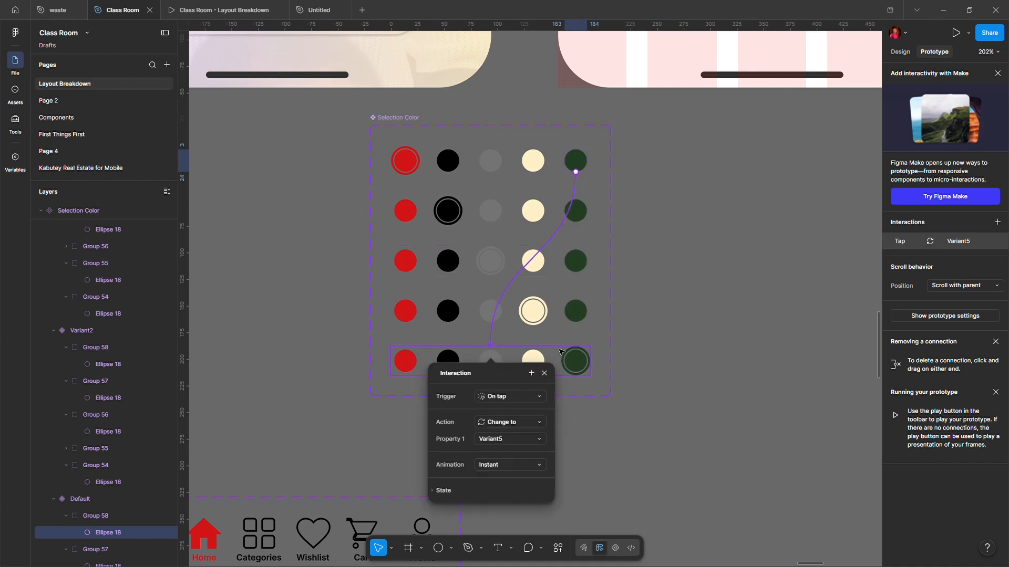
left_click(579, 216)
left_click(577, 220)
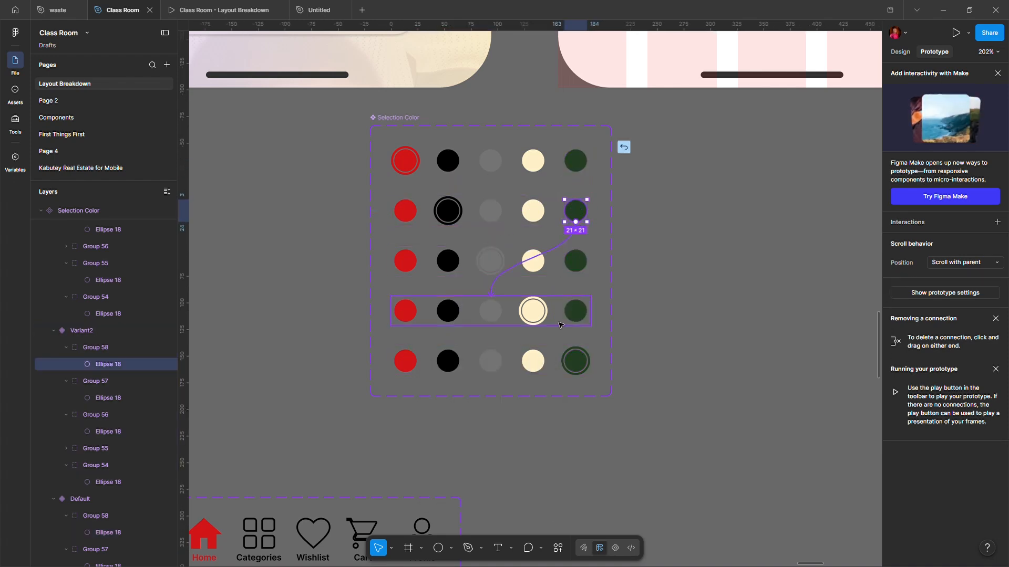
left_click_drag(576, 222, 576, 361)
left_click(576, 266)
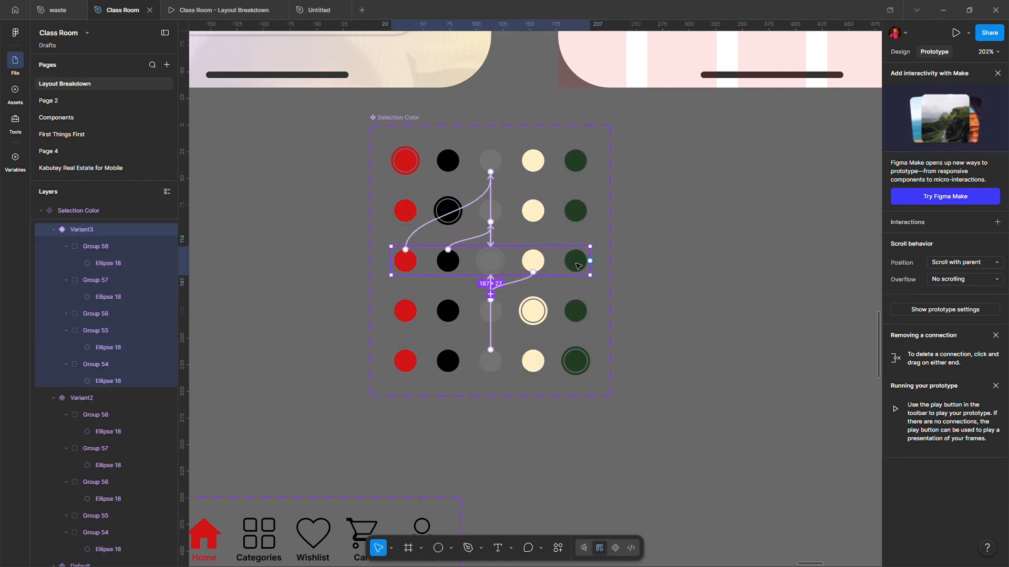
left_click(577, 266)
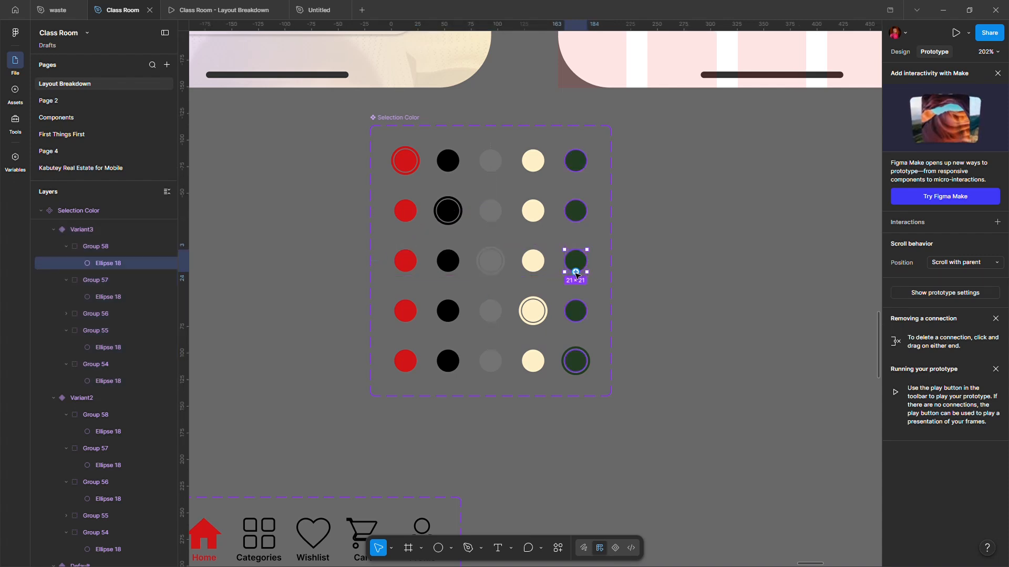
left_click_drag(576, 272, 551, 359)
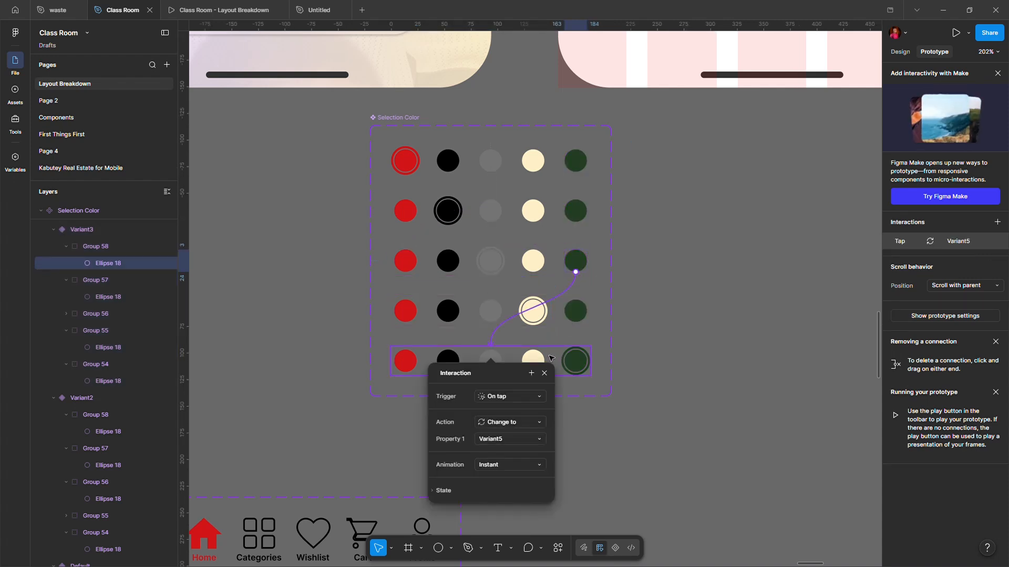
left_click(576, 314)
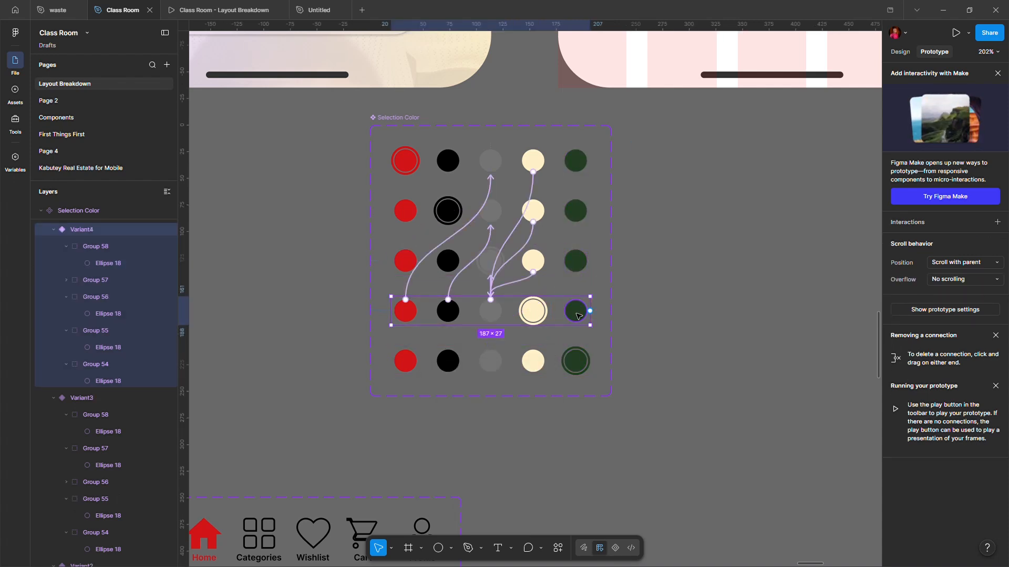
left_click(577, 316)
left_click_drag(576, 322, 538, 366)
left_click(576, 317)
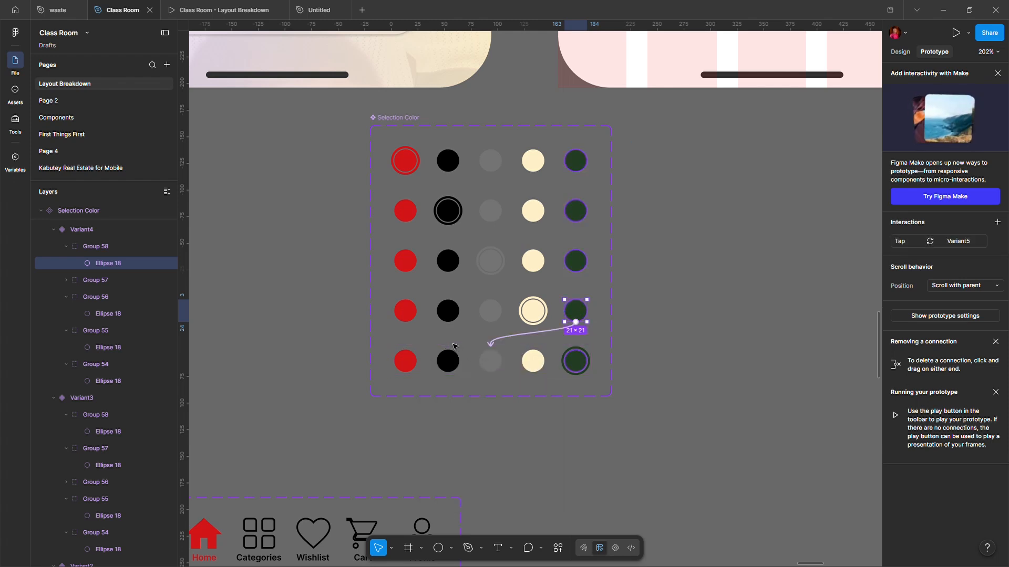
key("Escape")
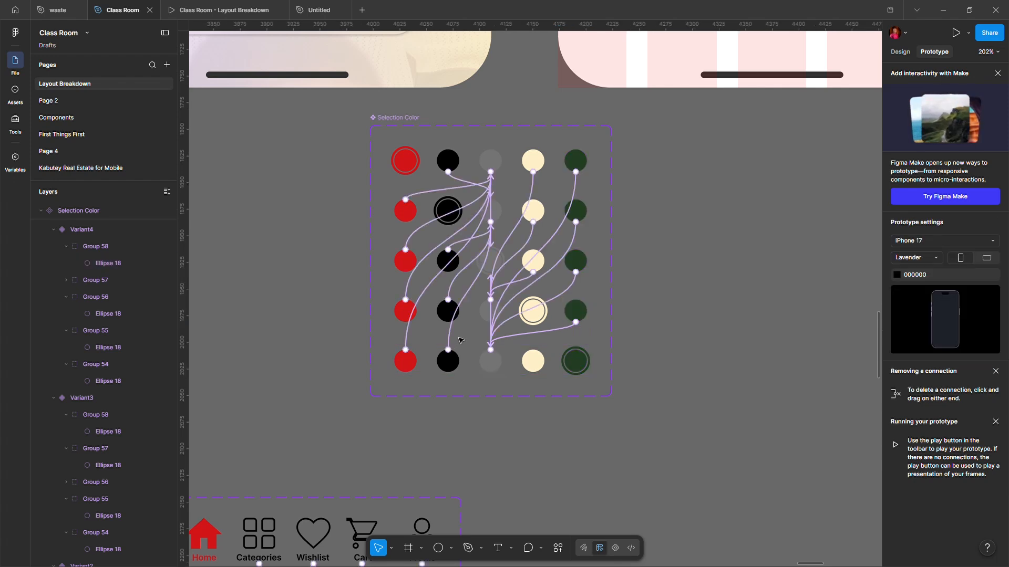
Connect the remaining cream swatch in Variant5 to Variant4 with a tap interaction.
left_click(535, 365)
left_click_drag(533, 350, 548, 312)
Check the tap connections of the swatches across all five Selection Color variants for missing or wrong targets.
left_click(541, 267)
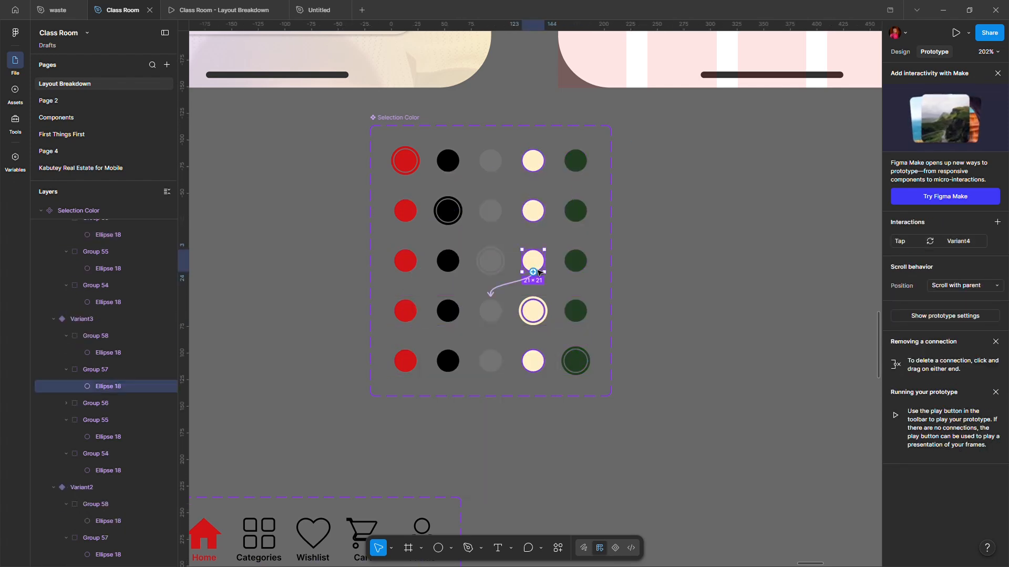
left_click(535, 213)
left_click(537, 163)
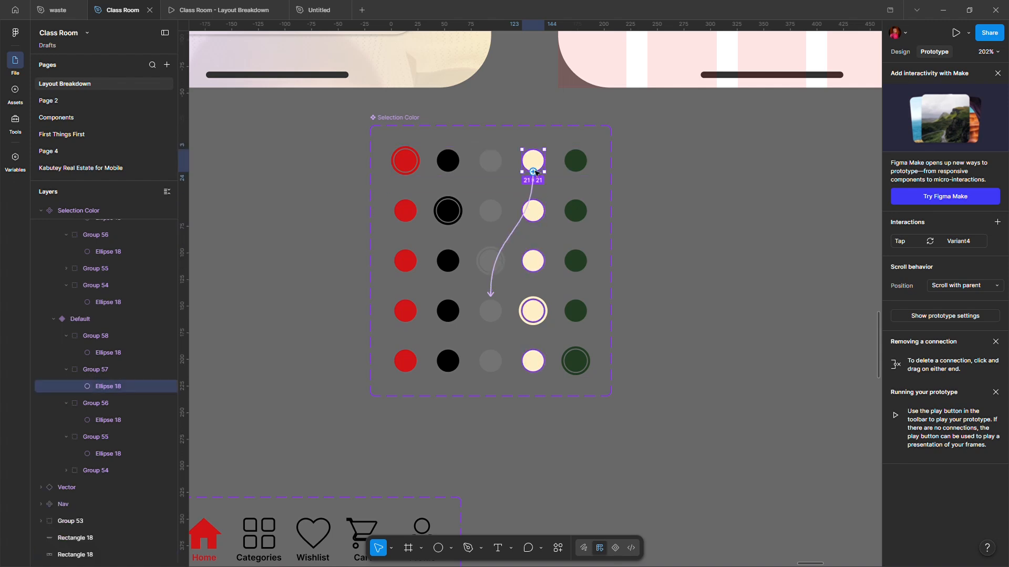
left_click(533, 361)
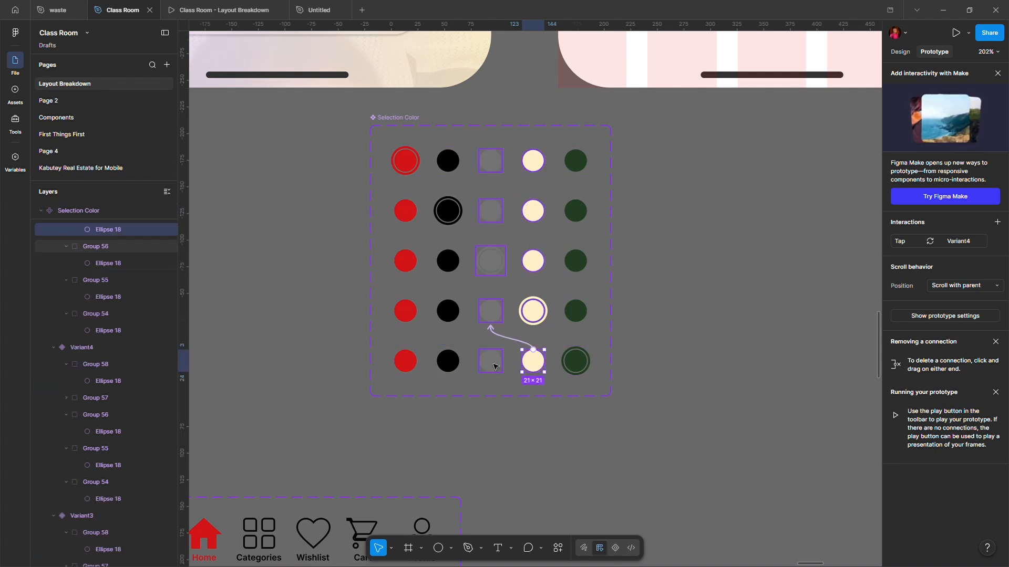
left_click(490, 362)
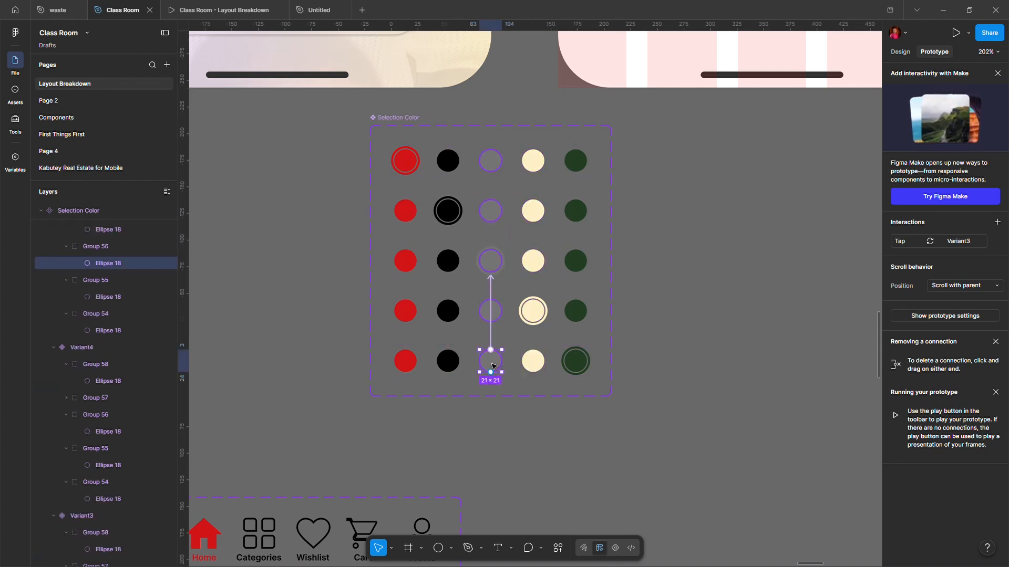
left_click(448, 361)
left_click(405, 361)
left_click(491, 362)
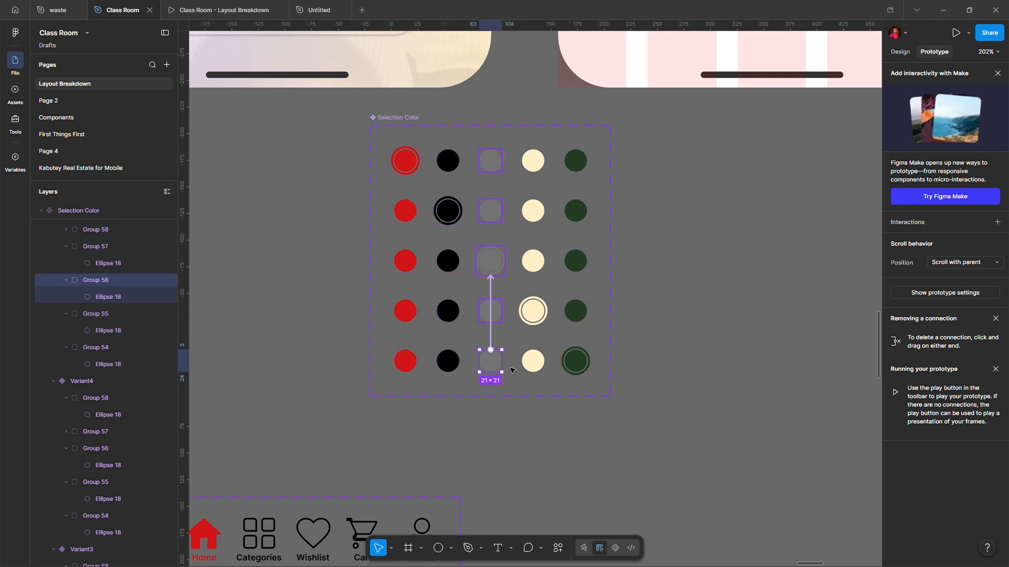
left_click(533, 361)
left_click(544, 317)
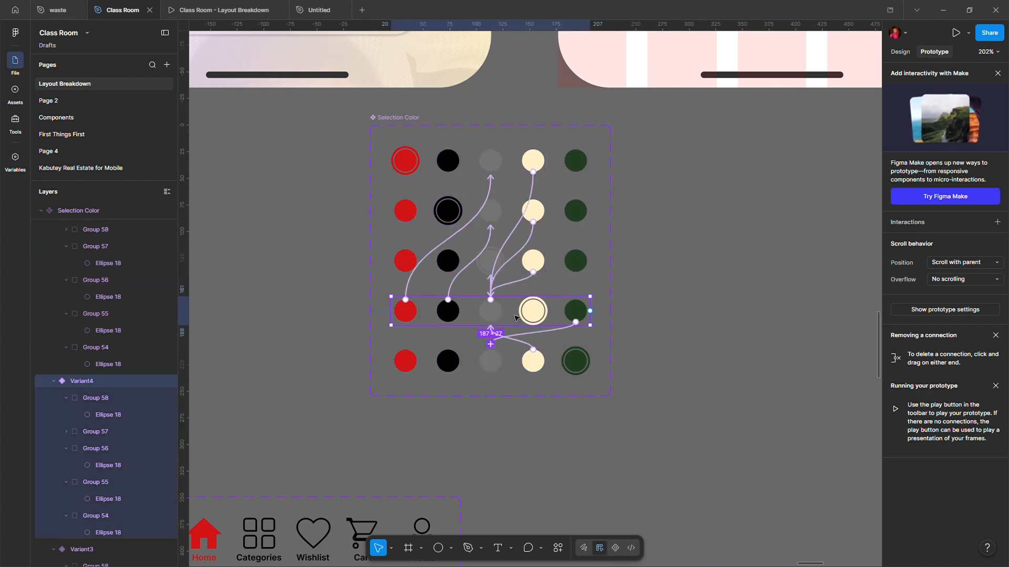
left_click(575, 268)
left_click(574, 221)
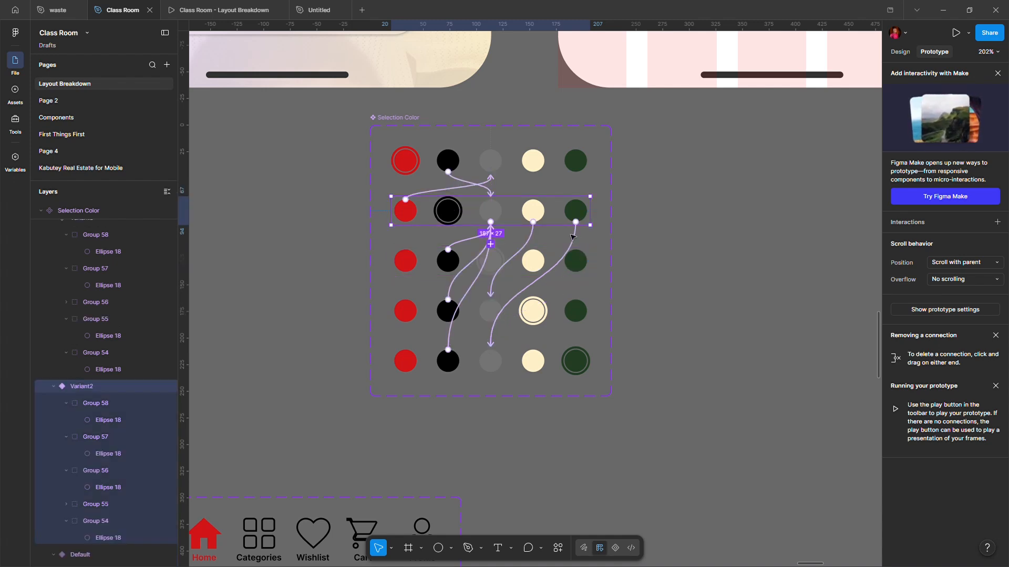
left_click(576, 172)
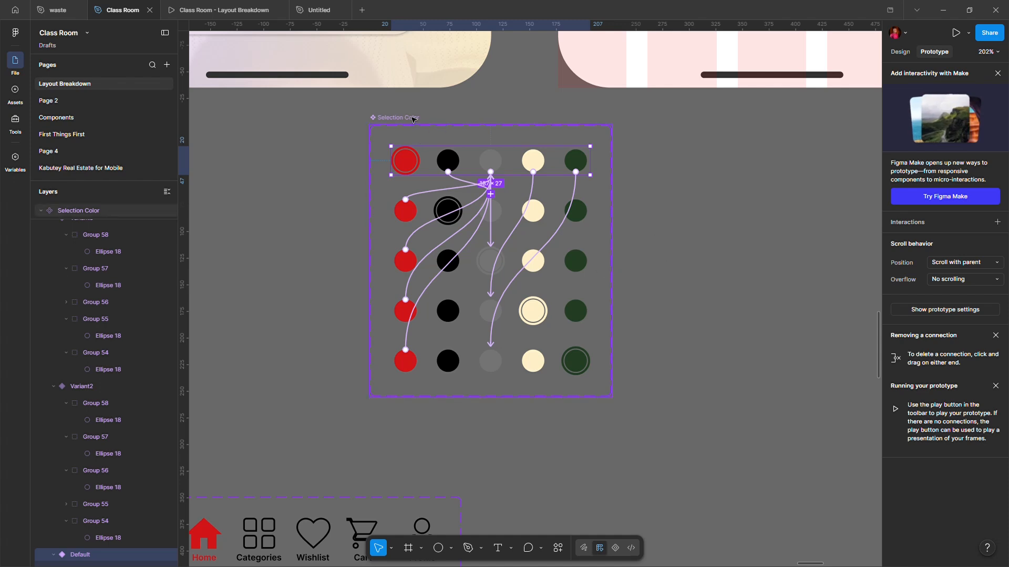
Return to design editing and delete the old row of colour swatches from the iPhone 17 - 4 hoodie screen.
key("alt+8")
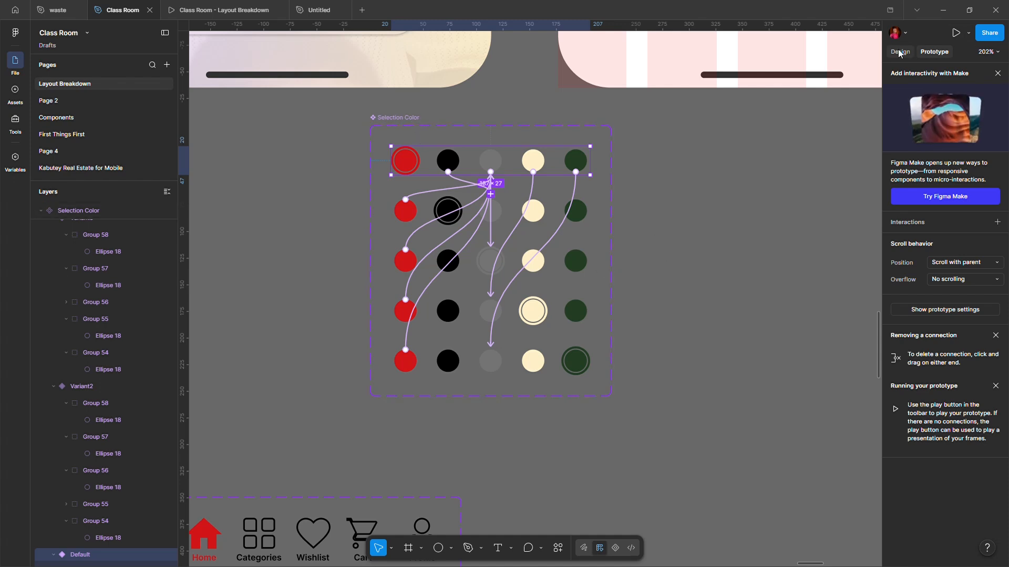
left_click(408, 118)
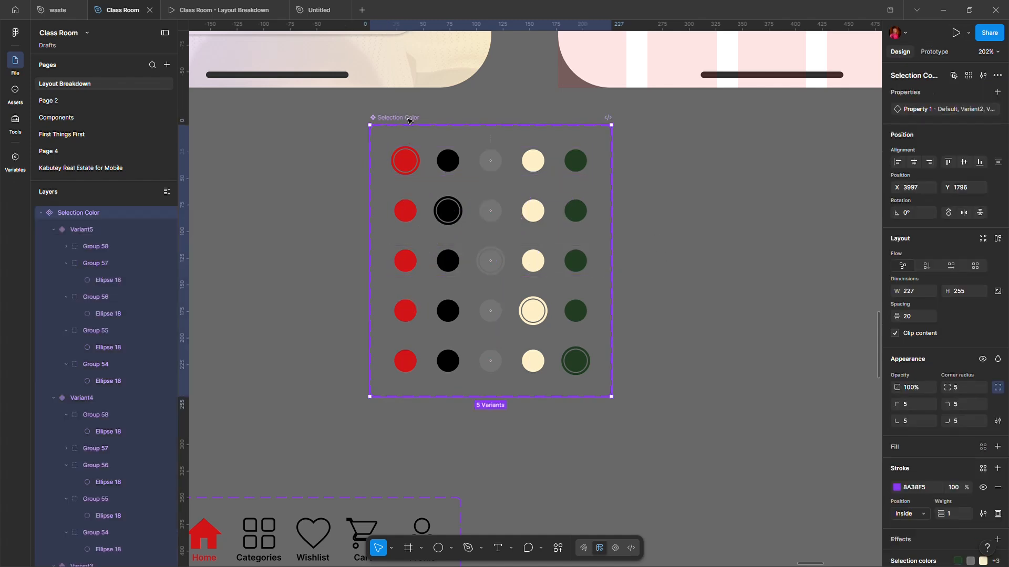
left_click(705, 265)
scroll(714, 285, "up", 3)
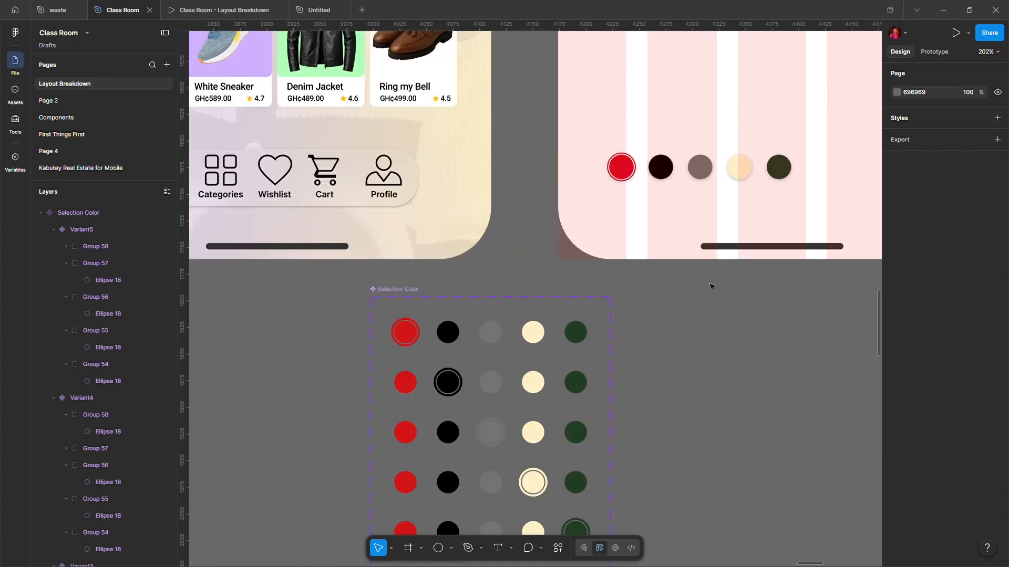
left_click(664, 181)
key("Delete")
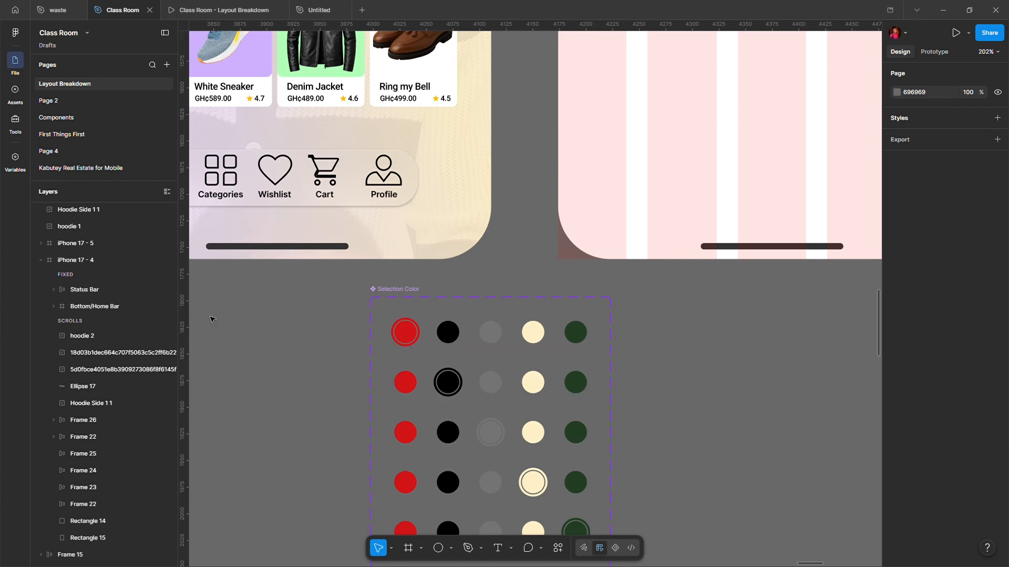
Place a Selection Color component instance on the lower part of the hoodie screen at X 58, Y 749.
left_click(16, 90)
left_click_drag(68, 278, 719, 141)
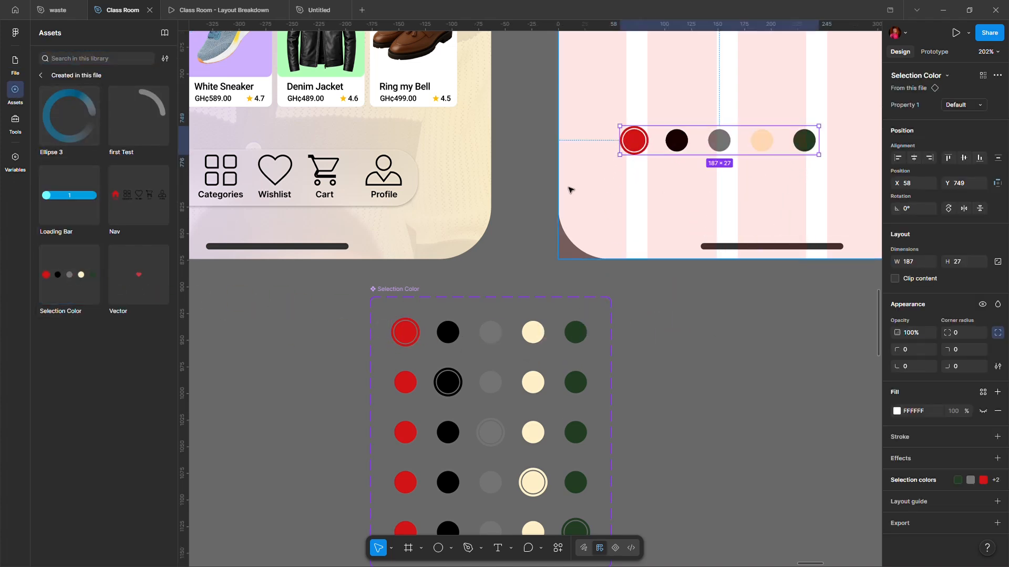
Present the prototype of the iPhone 17 - 4 hoodie screen with the new colour selector.
scroll(570, 191, "down", 5)
scroll(596, 362, "up", 5)
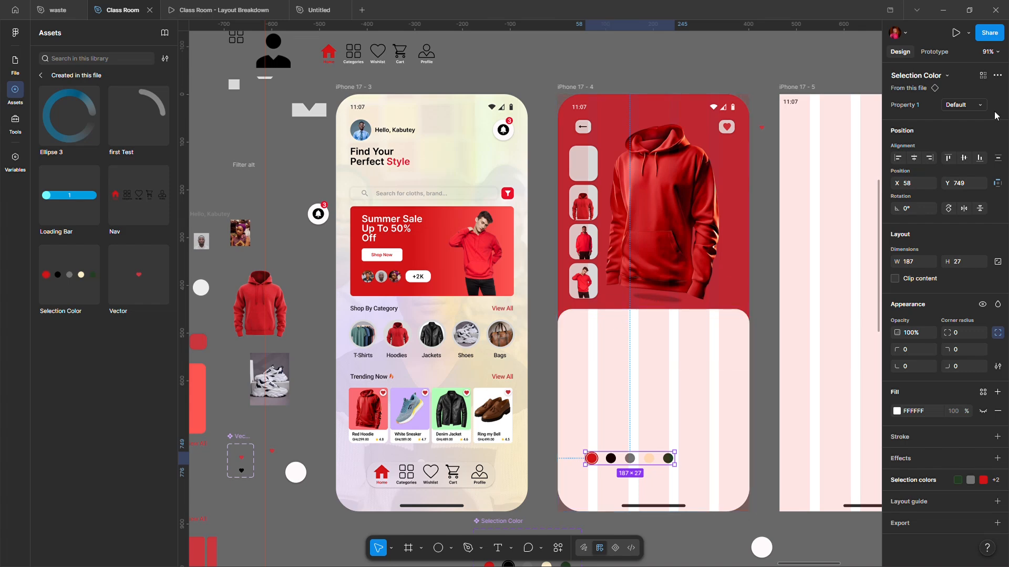
left_click(957, 33)
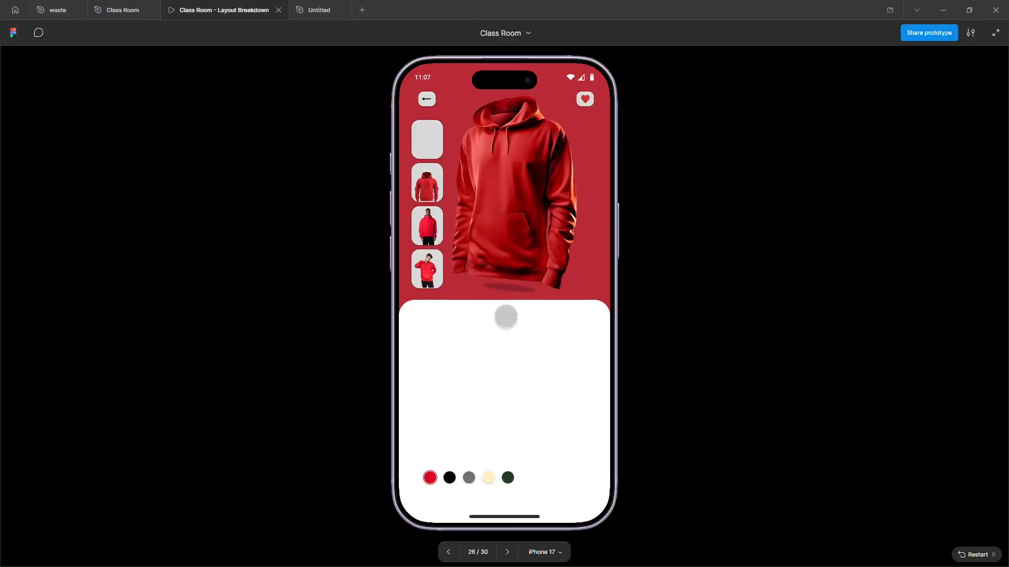